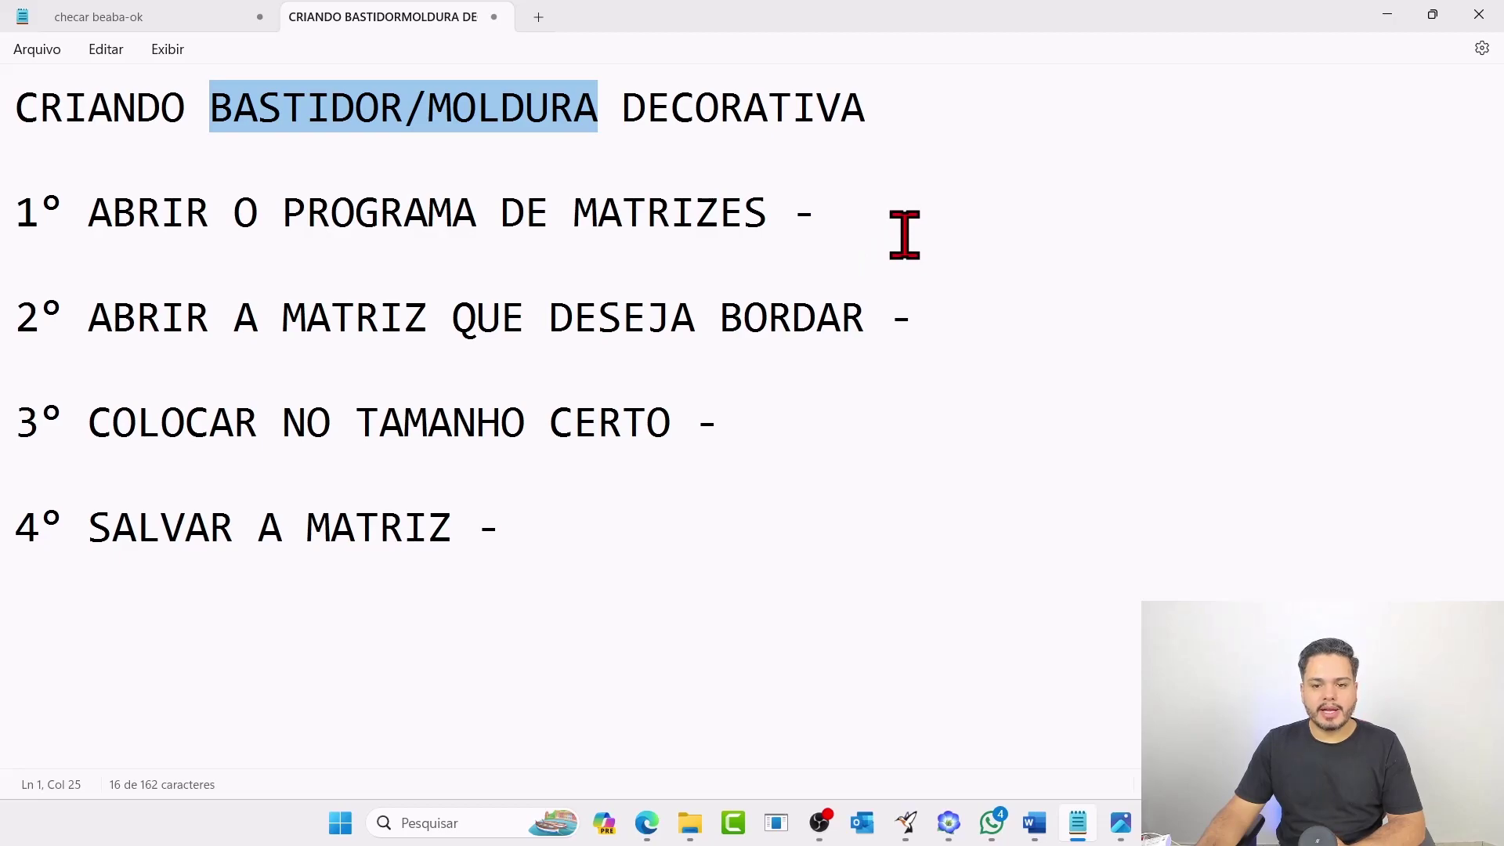
# Mark the first checklist item, opening the embroidery program, as OK, and switch to Embird Manager to launch its Editor.
pyautogui.write('OK')
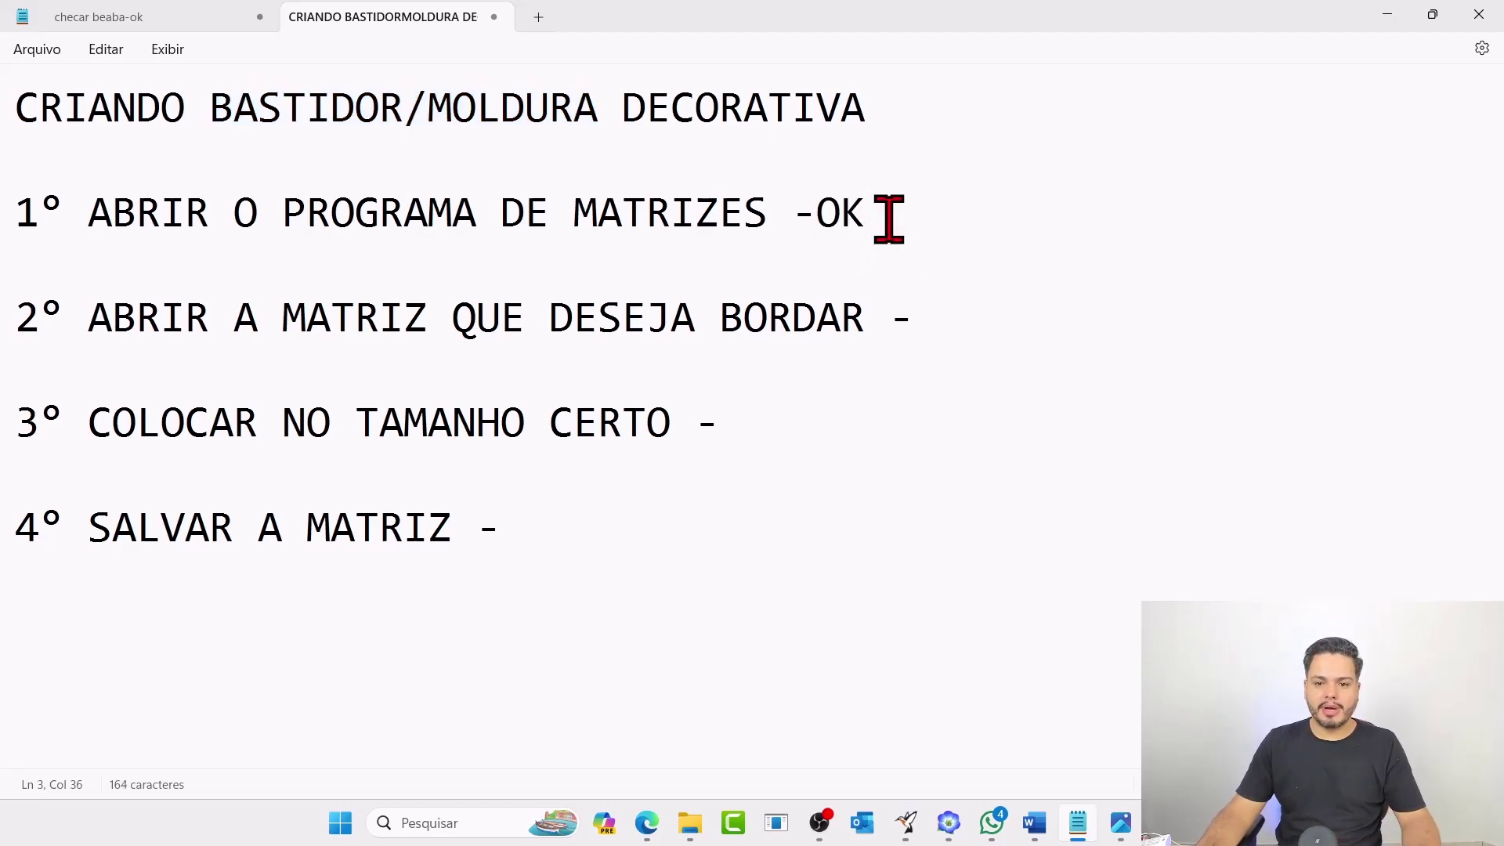
pyautogui.hotkey('alt', 'Tab')
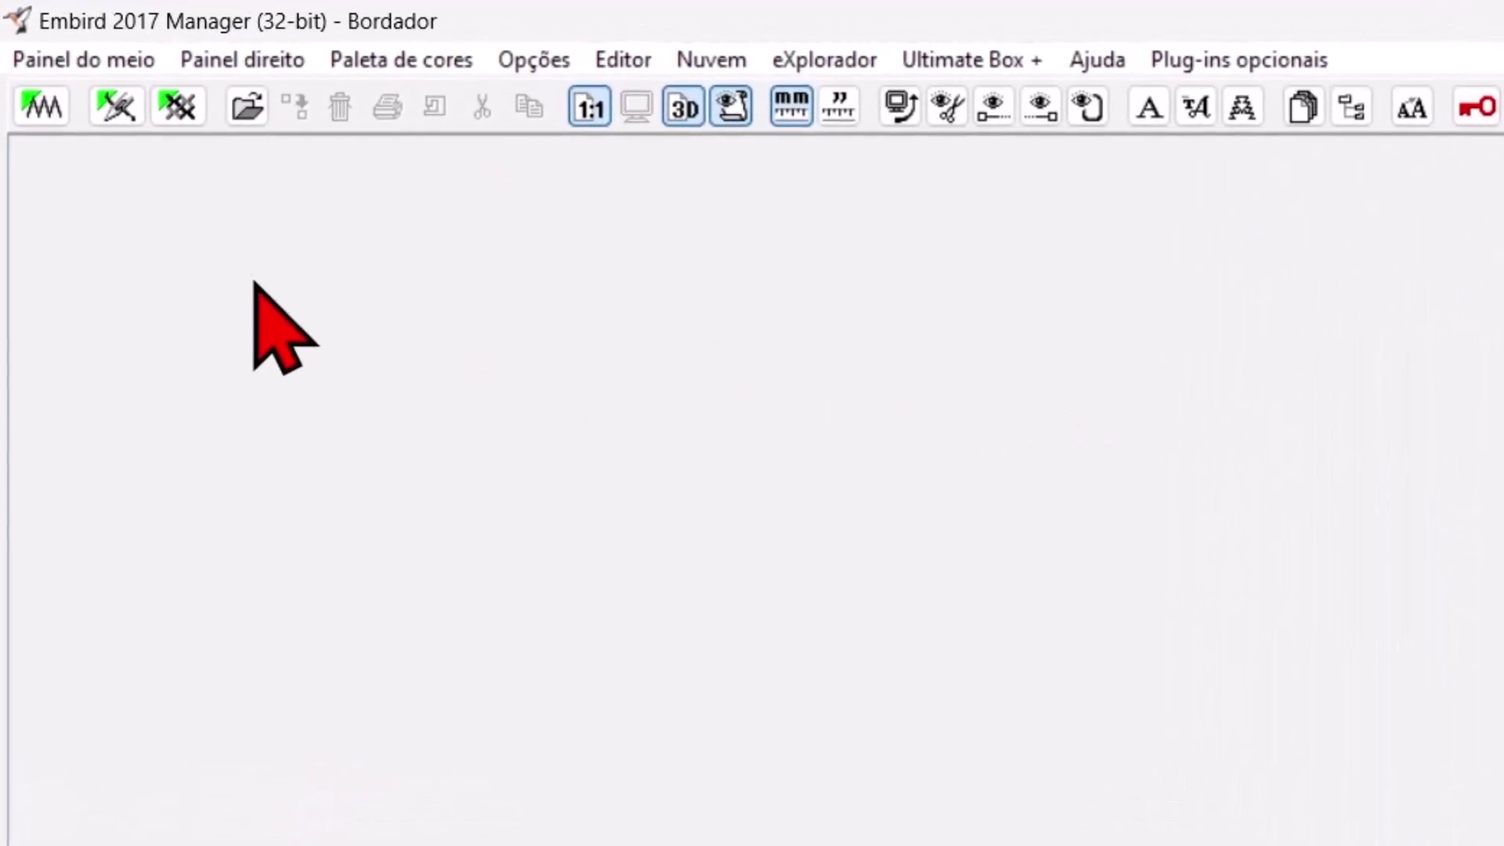
pyautogui.click(49, 103)
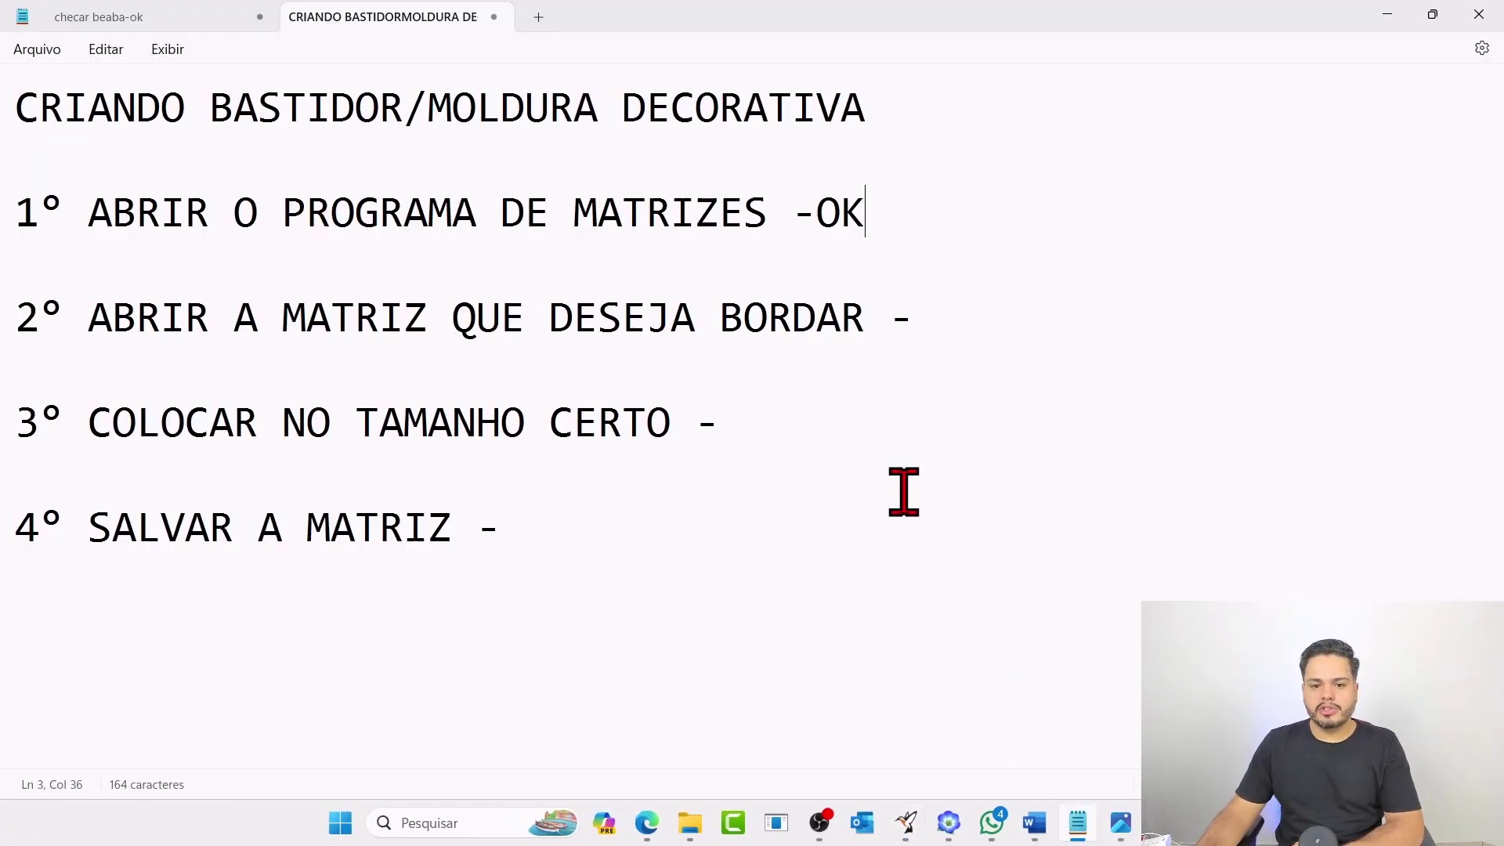
# Mark the second checklist item, ABRIR A MATRIZ QUE DESEJA BORDAR, as OK in the Notepad notes.
pyautogui.click(970, 320)
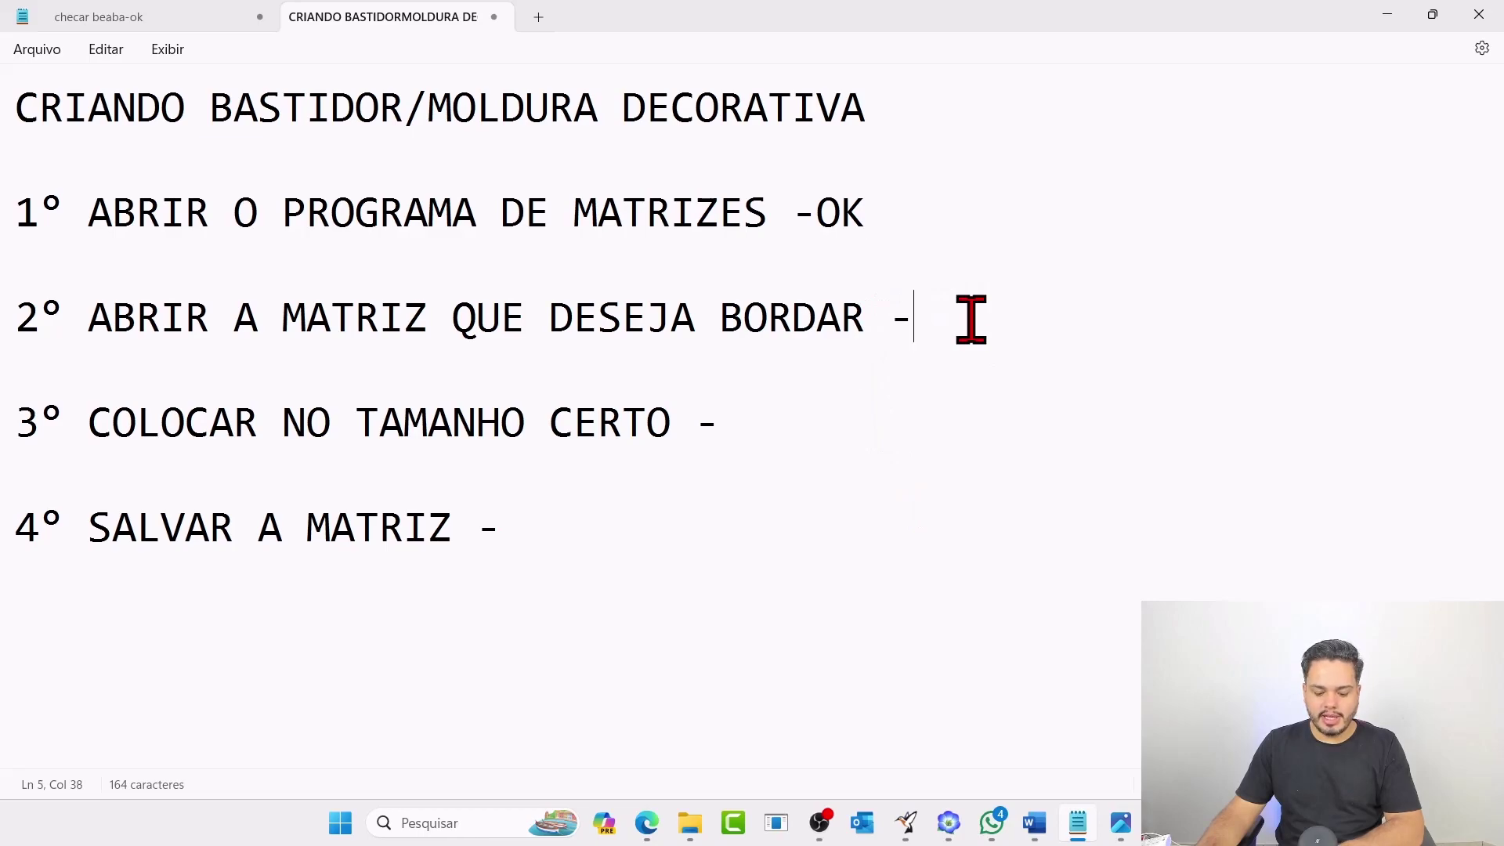
pyautogui.write('OK')
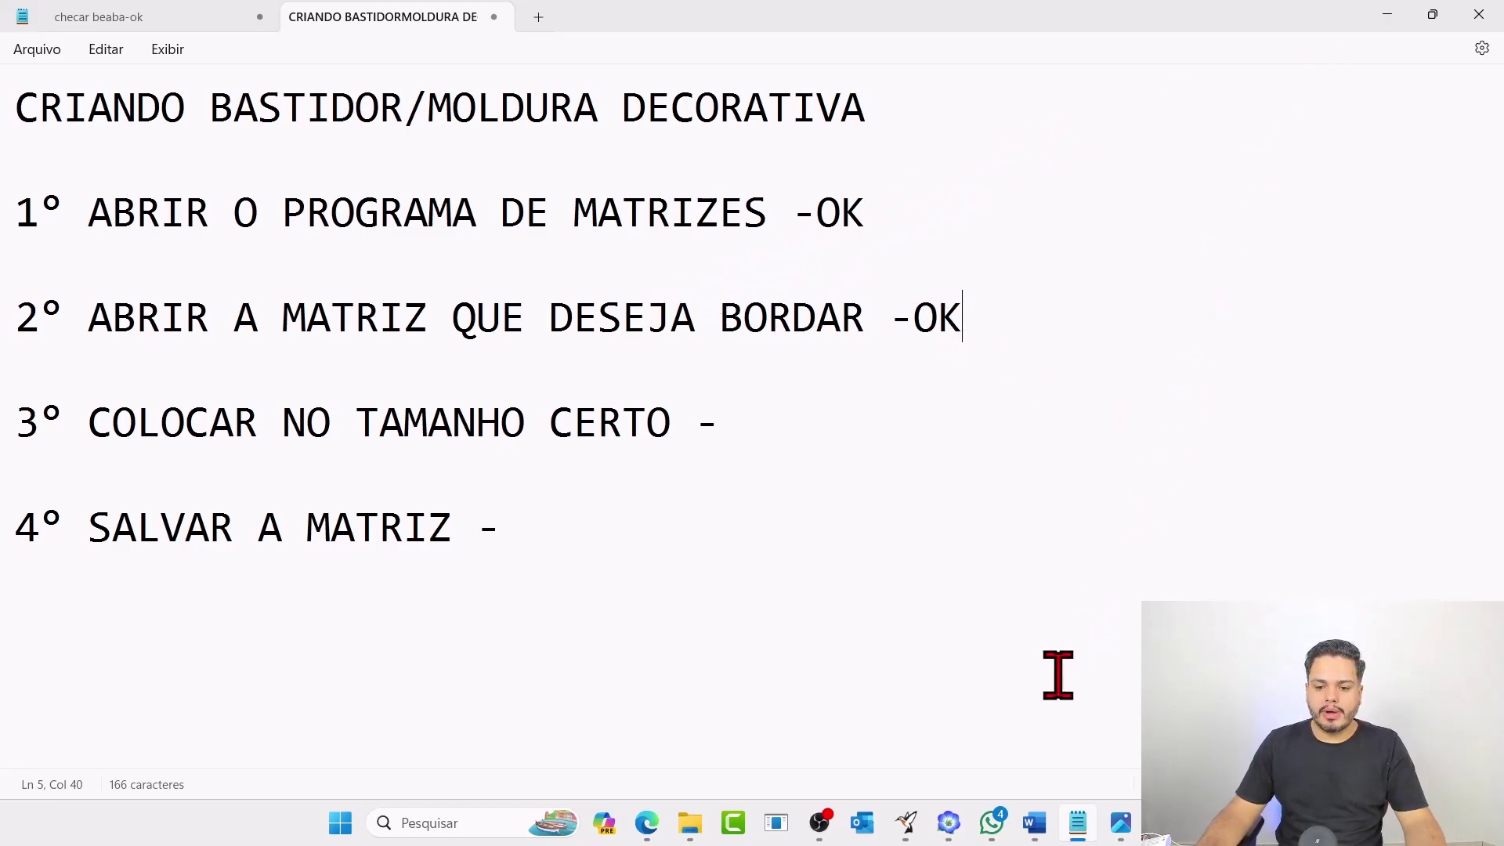
# Switch to Embird Editor, open the bear design 30.JEF from the desktop folder (Área de Trabalho), and show it in 3D.
pyautogui.click(972, 754)
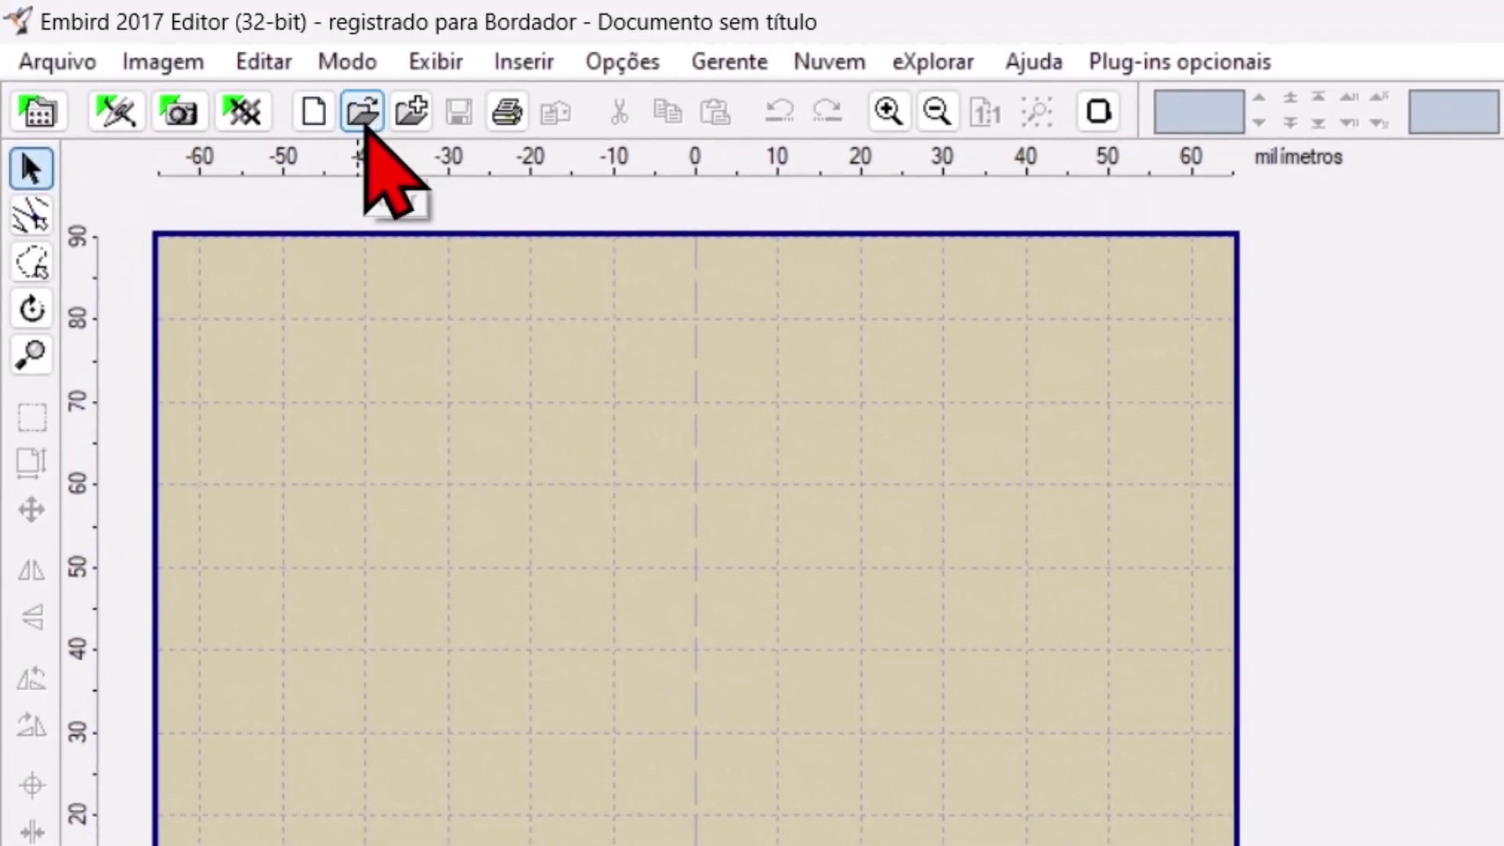
pyautogui.click(373, 113)
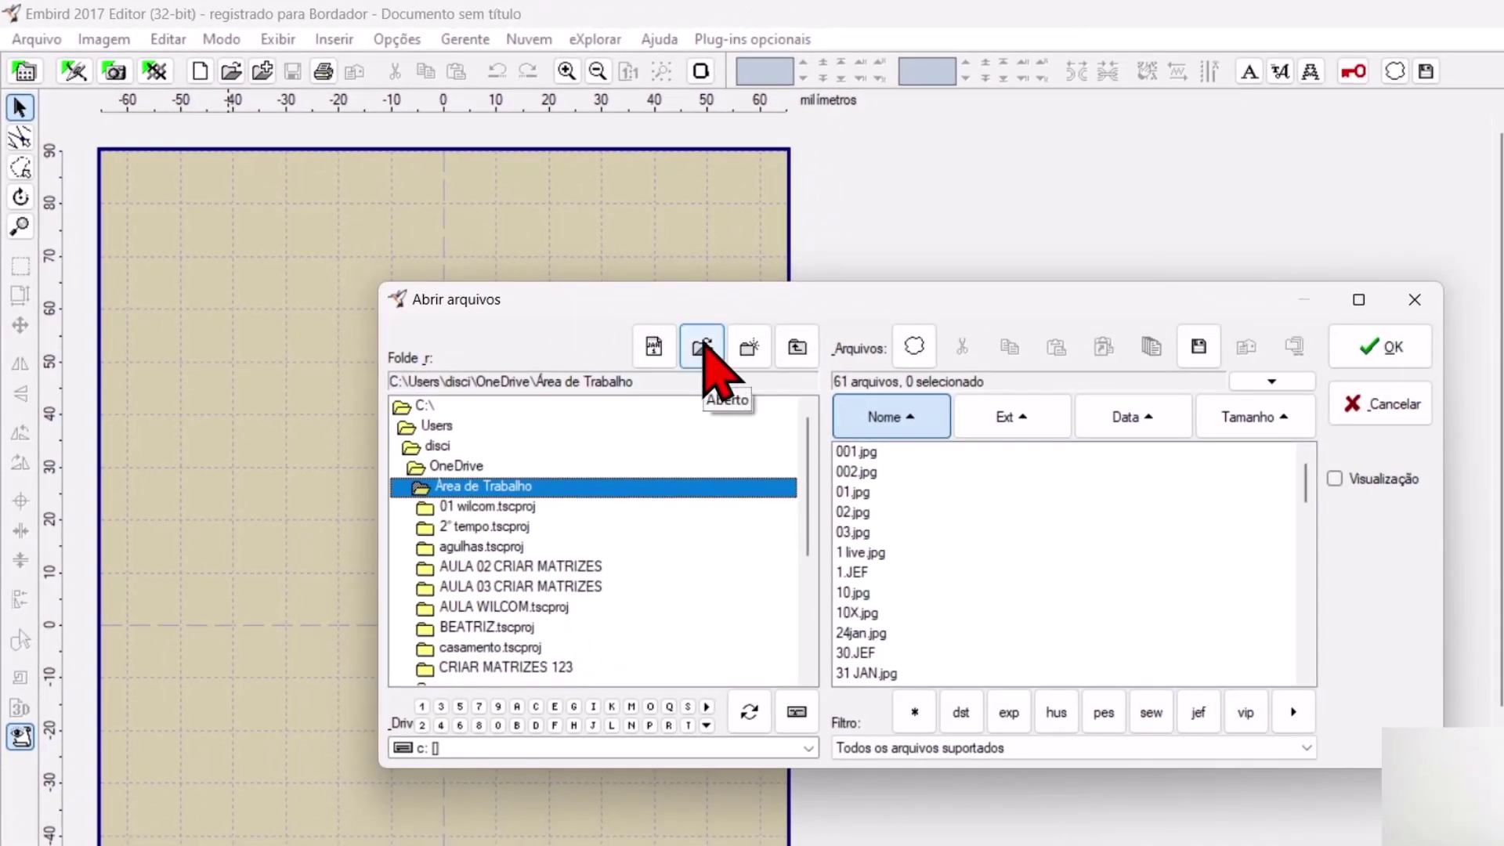
pyautogui.click(703, 345)
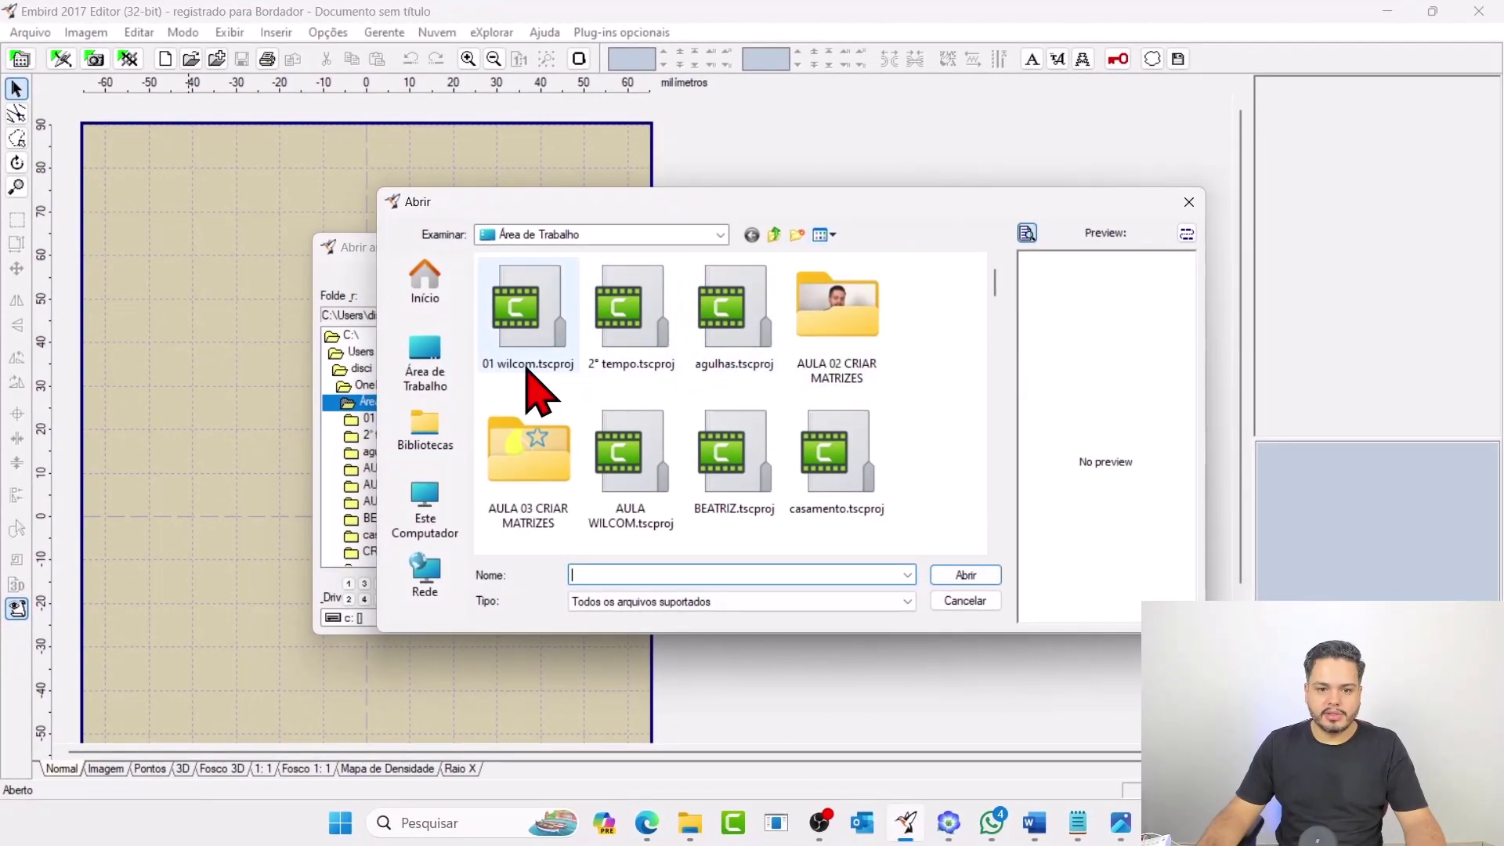
pyautogui.click(448, 380)
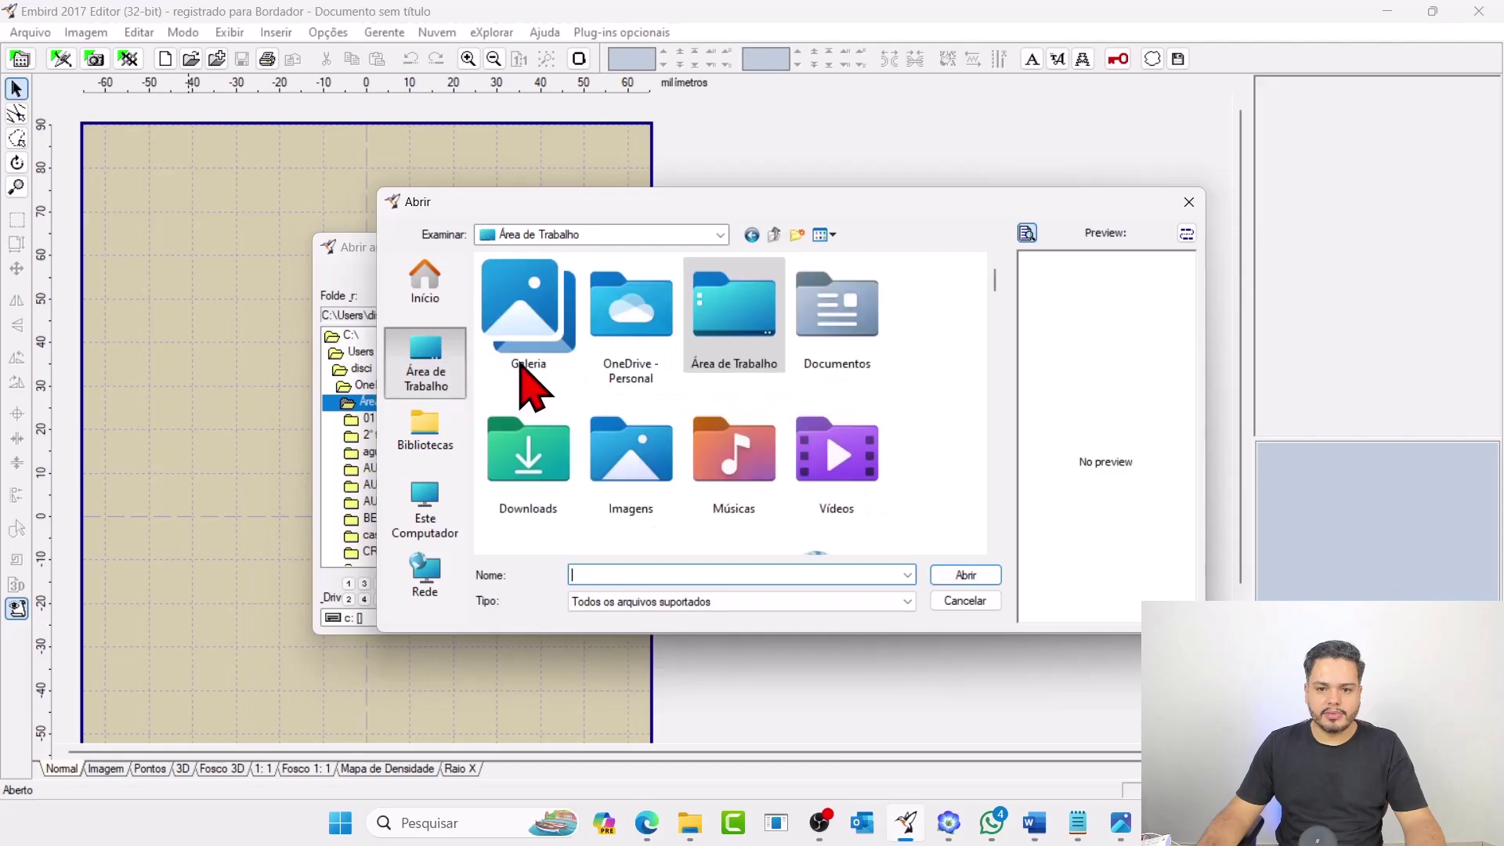
pyautogui.scroll(-10, 826, 352)
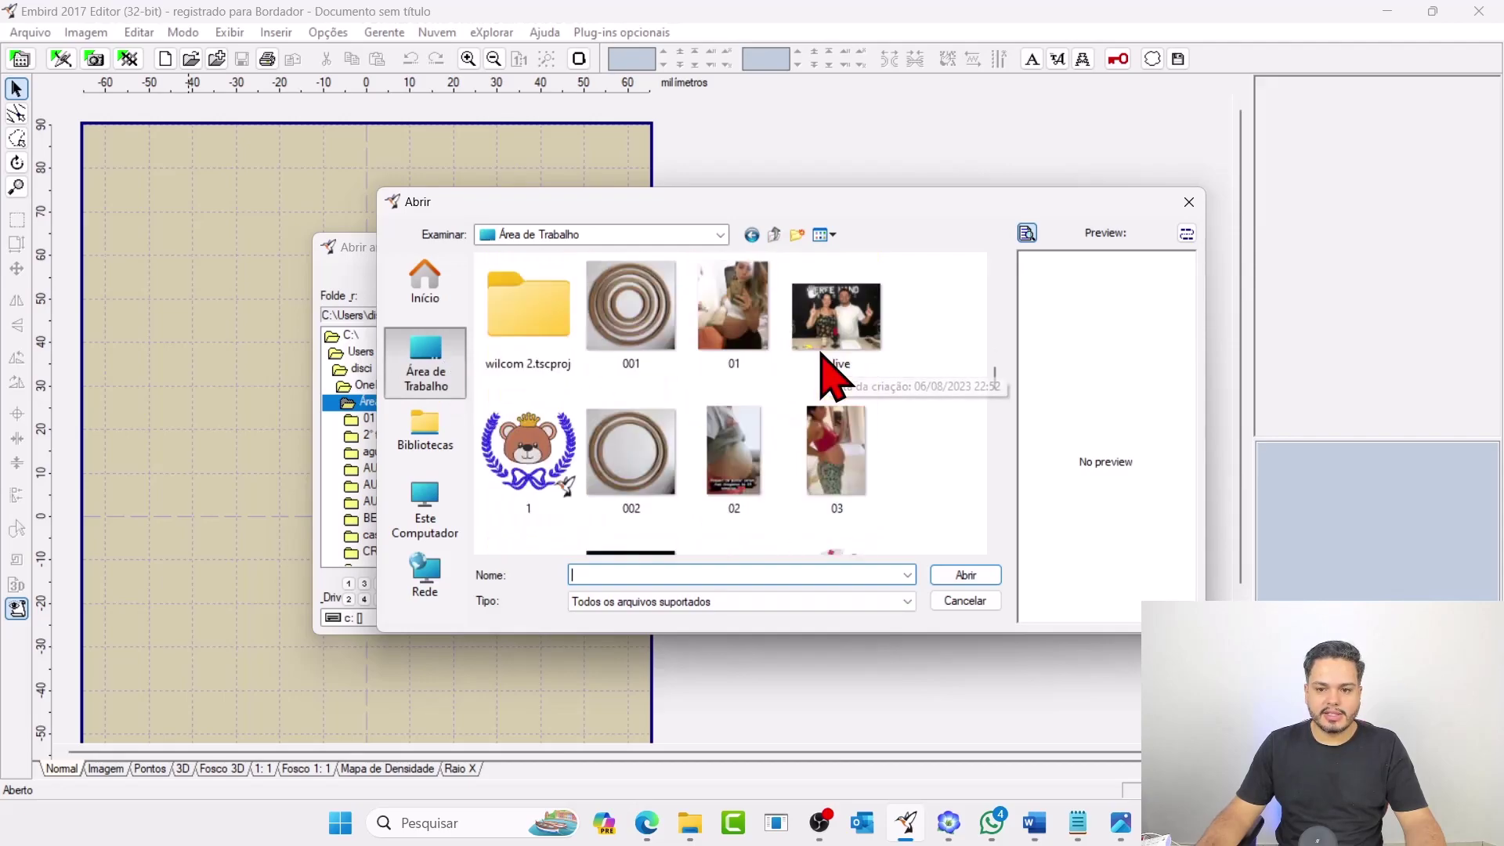
pyautogui.scroll(-3, 827, 376)
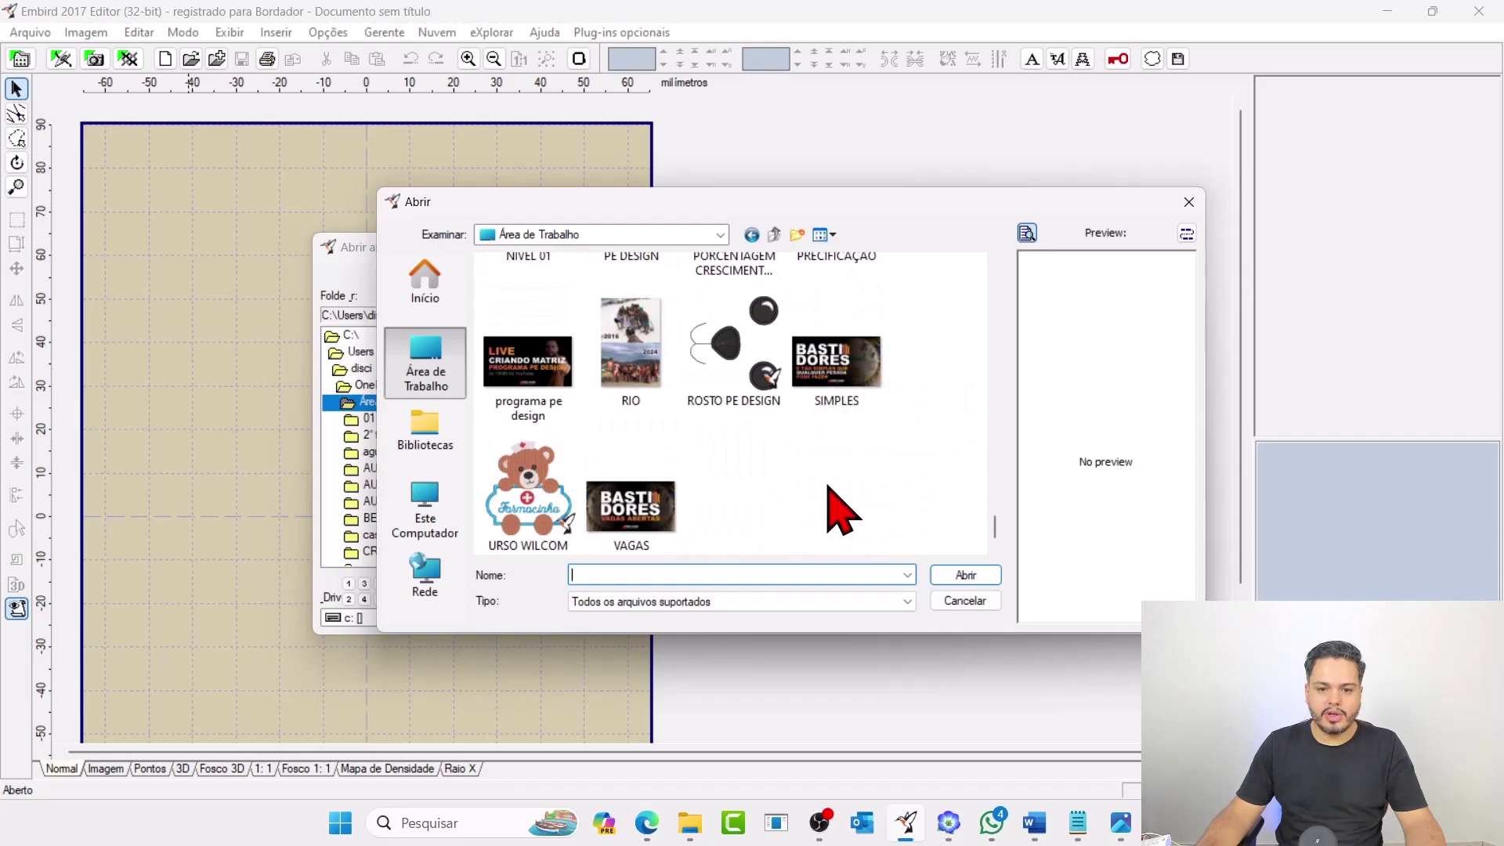
pyautogui.scroll(4, 901, 505)
pyautogui.scroll(8, 901, 506)
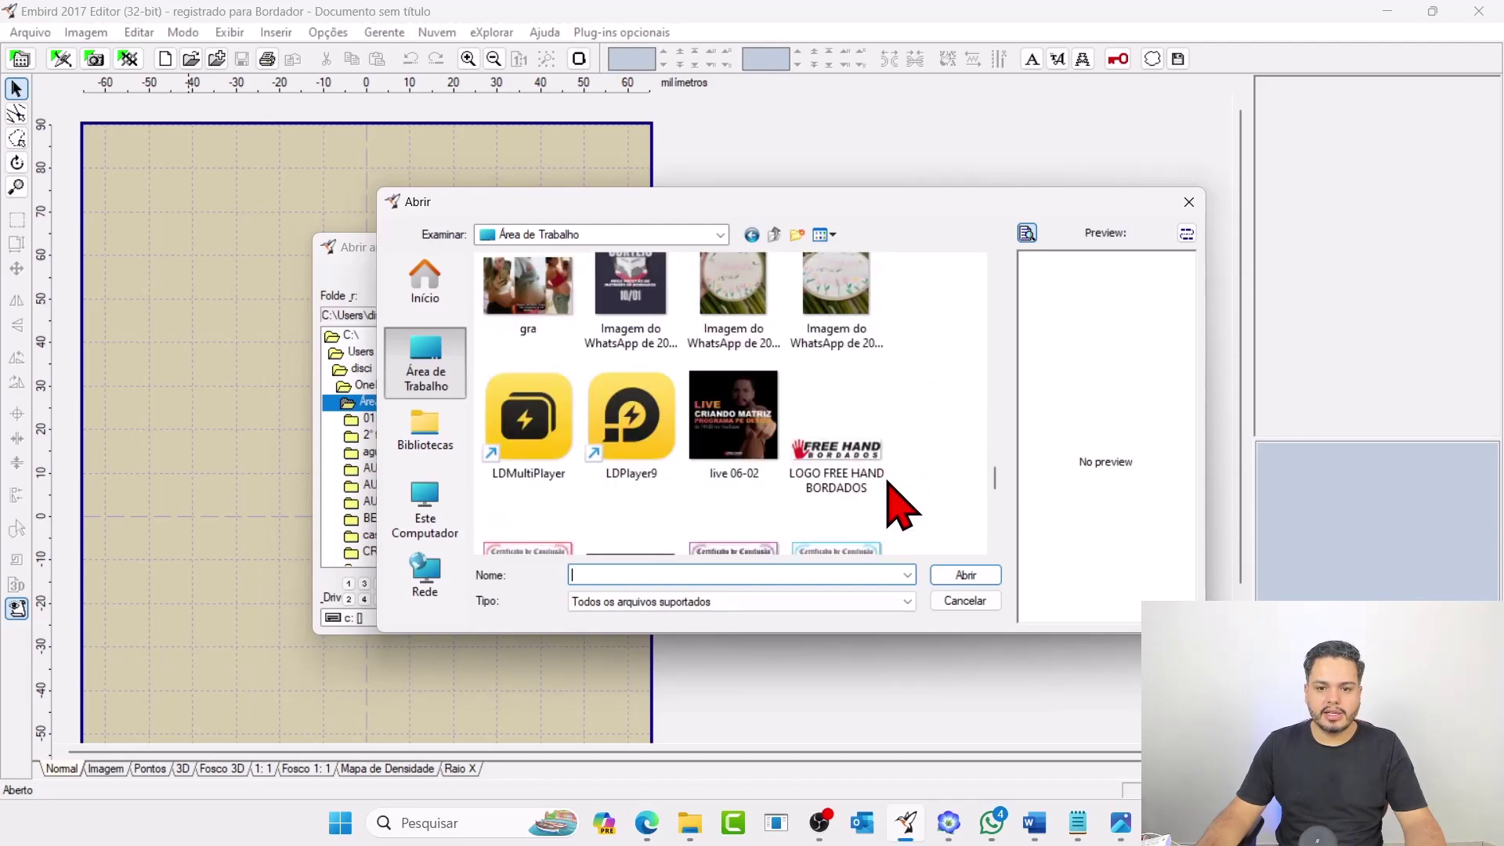
pyautogui.click(881, 392)
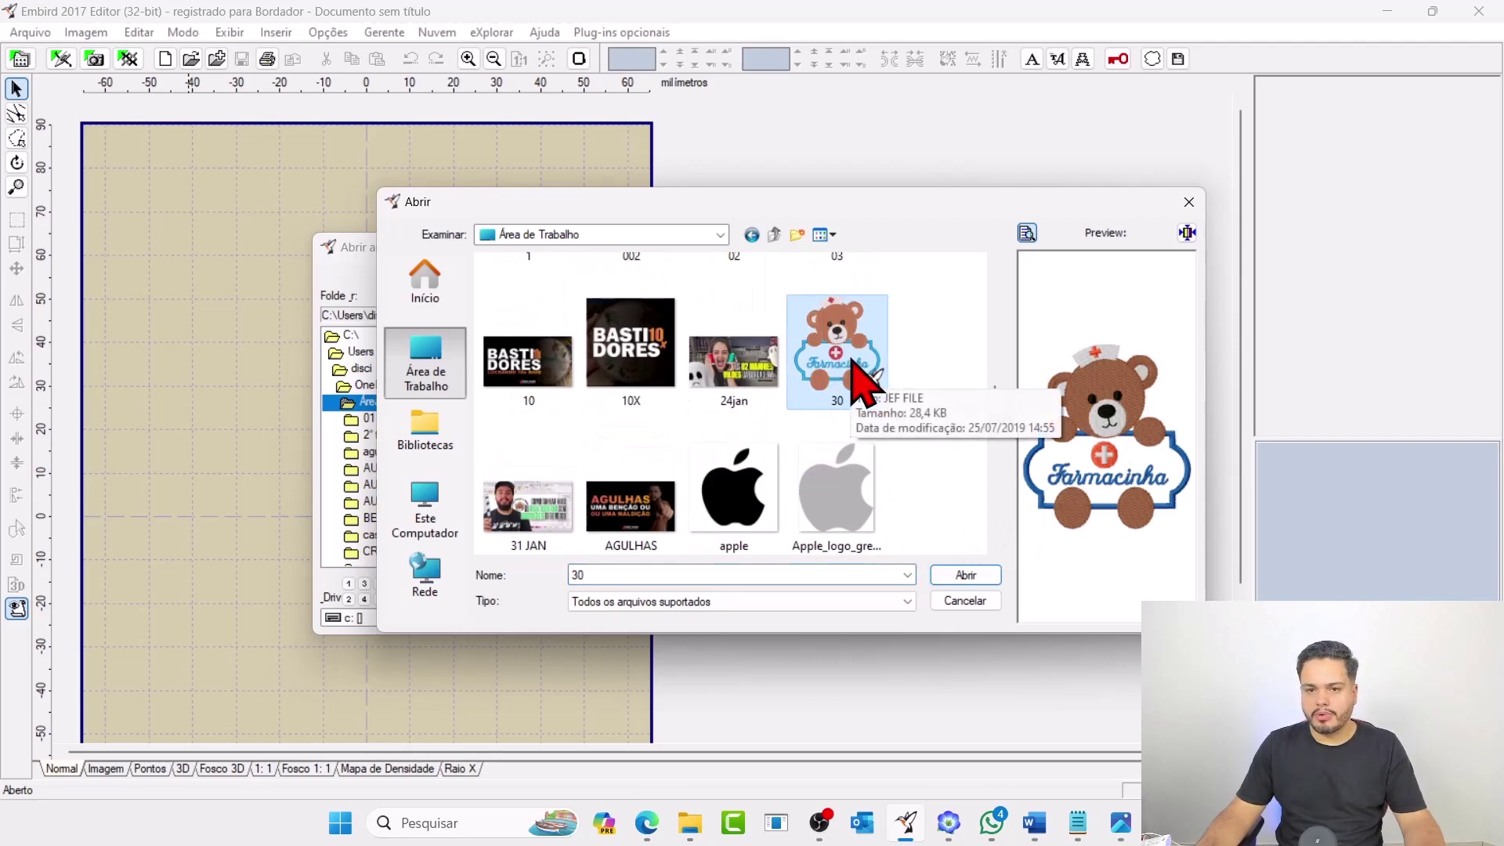
pyautogui.click(991, 576)
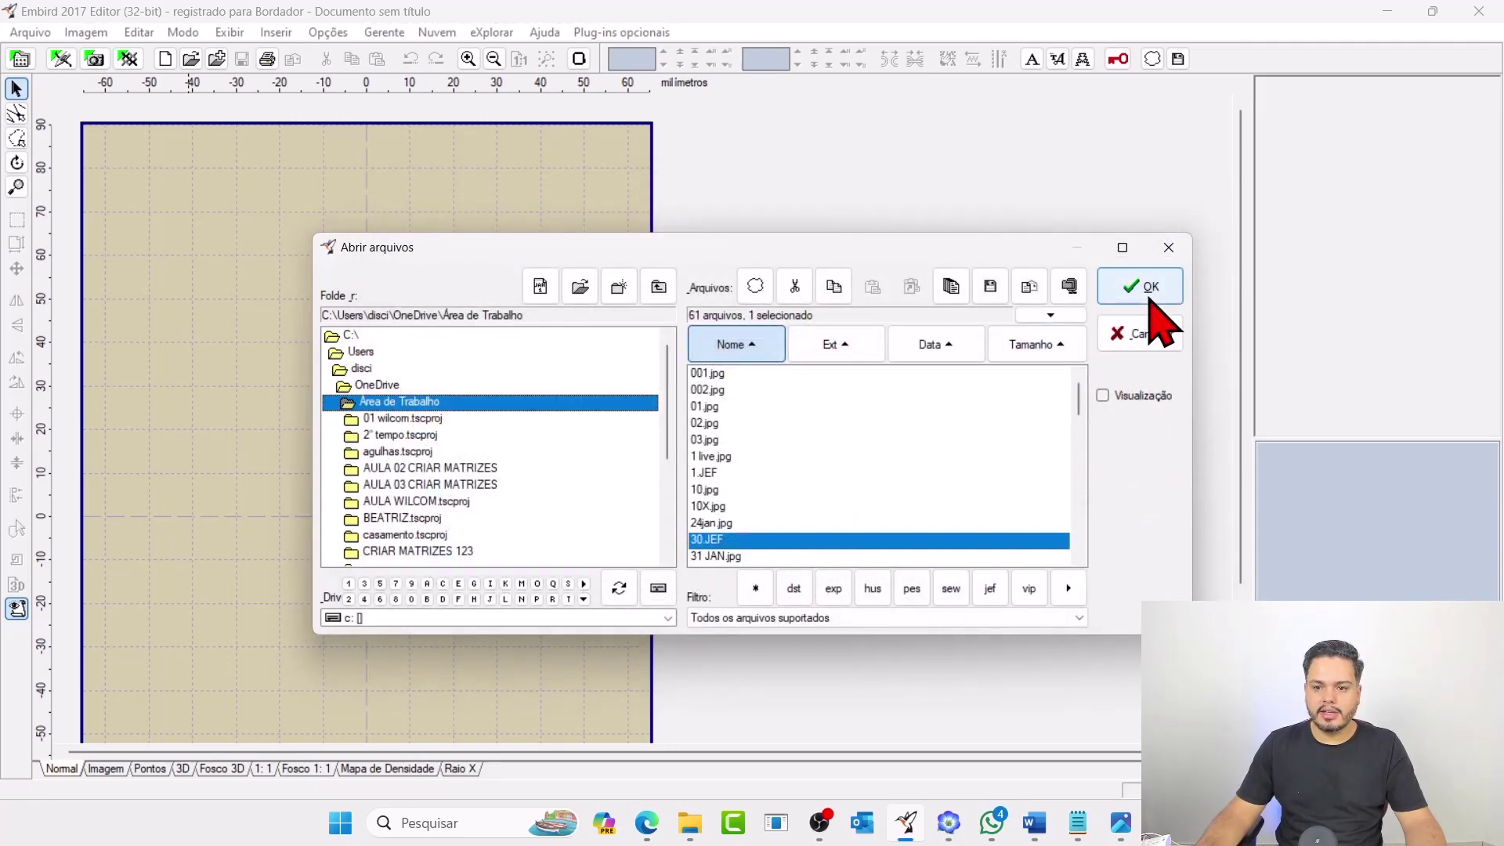
pyautogui.click(1146, 289)
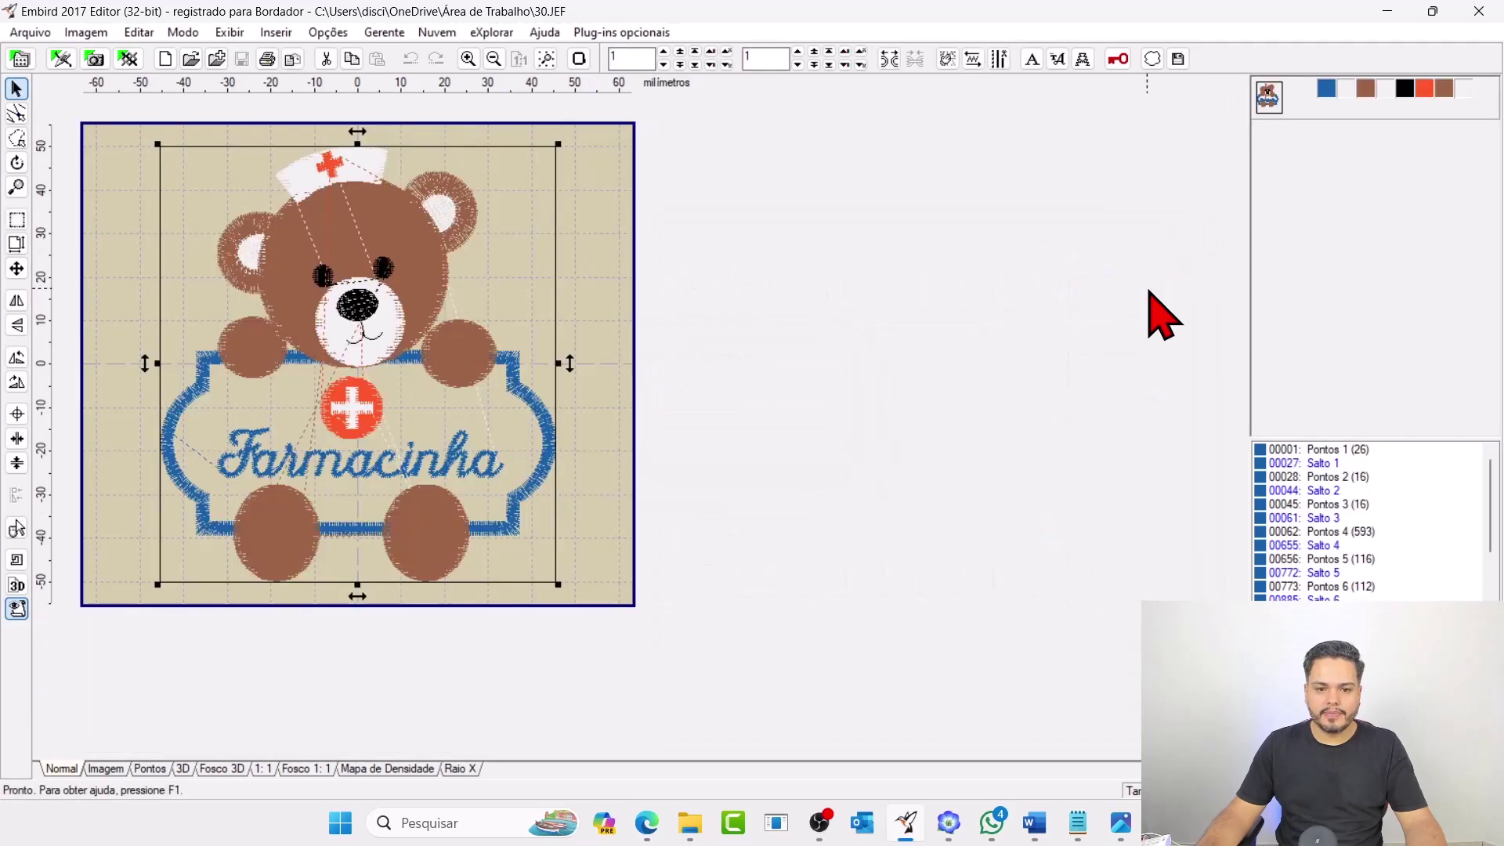
pyautogui.click(182, 770)
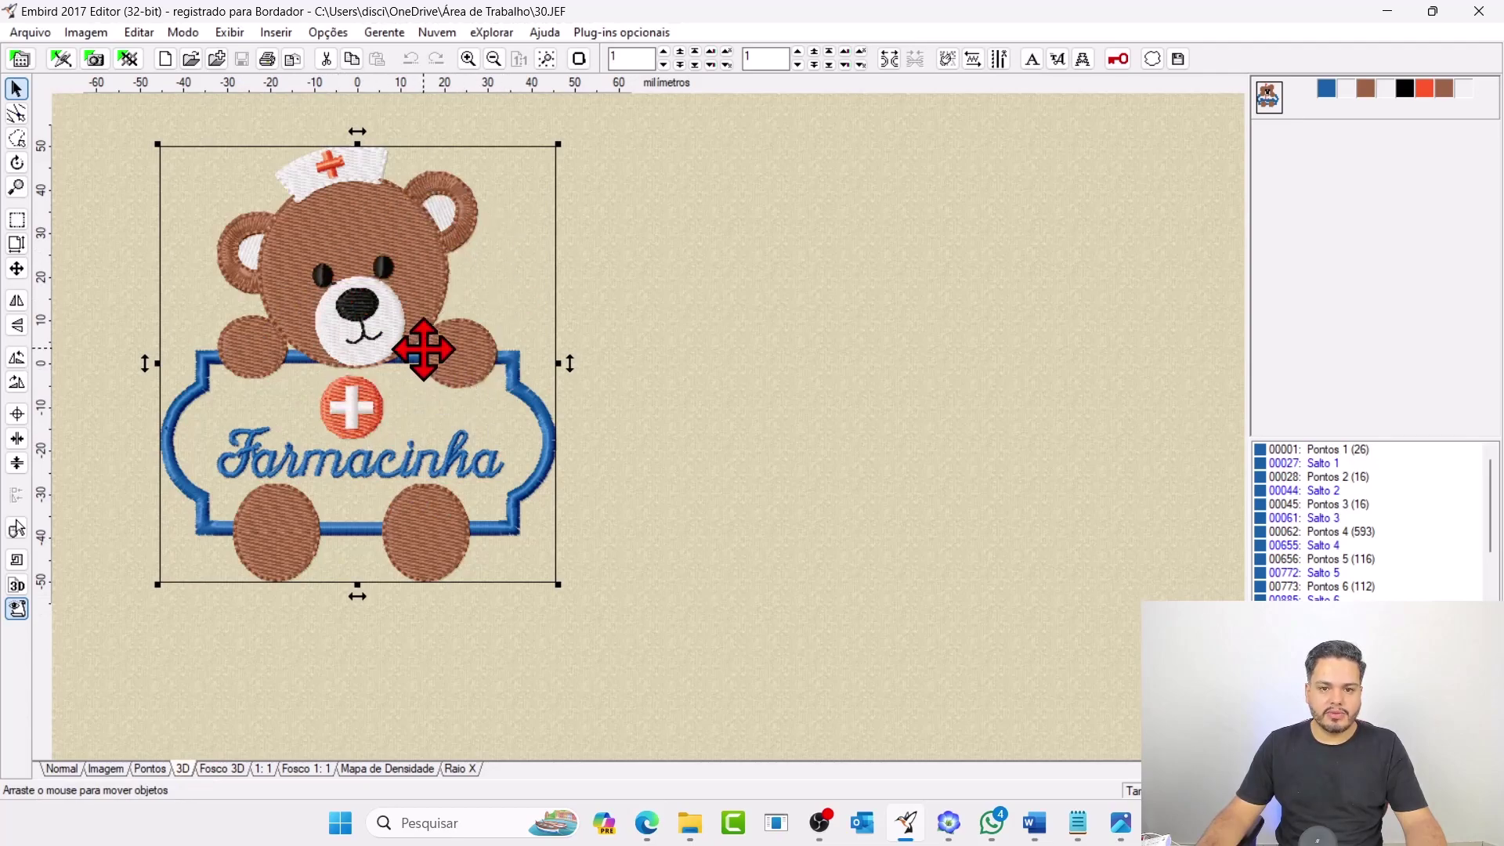
# Mark the third checklist item, COLOCAR NO TAMANHO CERTO, as OK in Notepad and minimize the notes.
pyautogui.click(1078, 821)
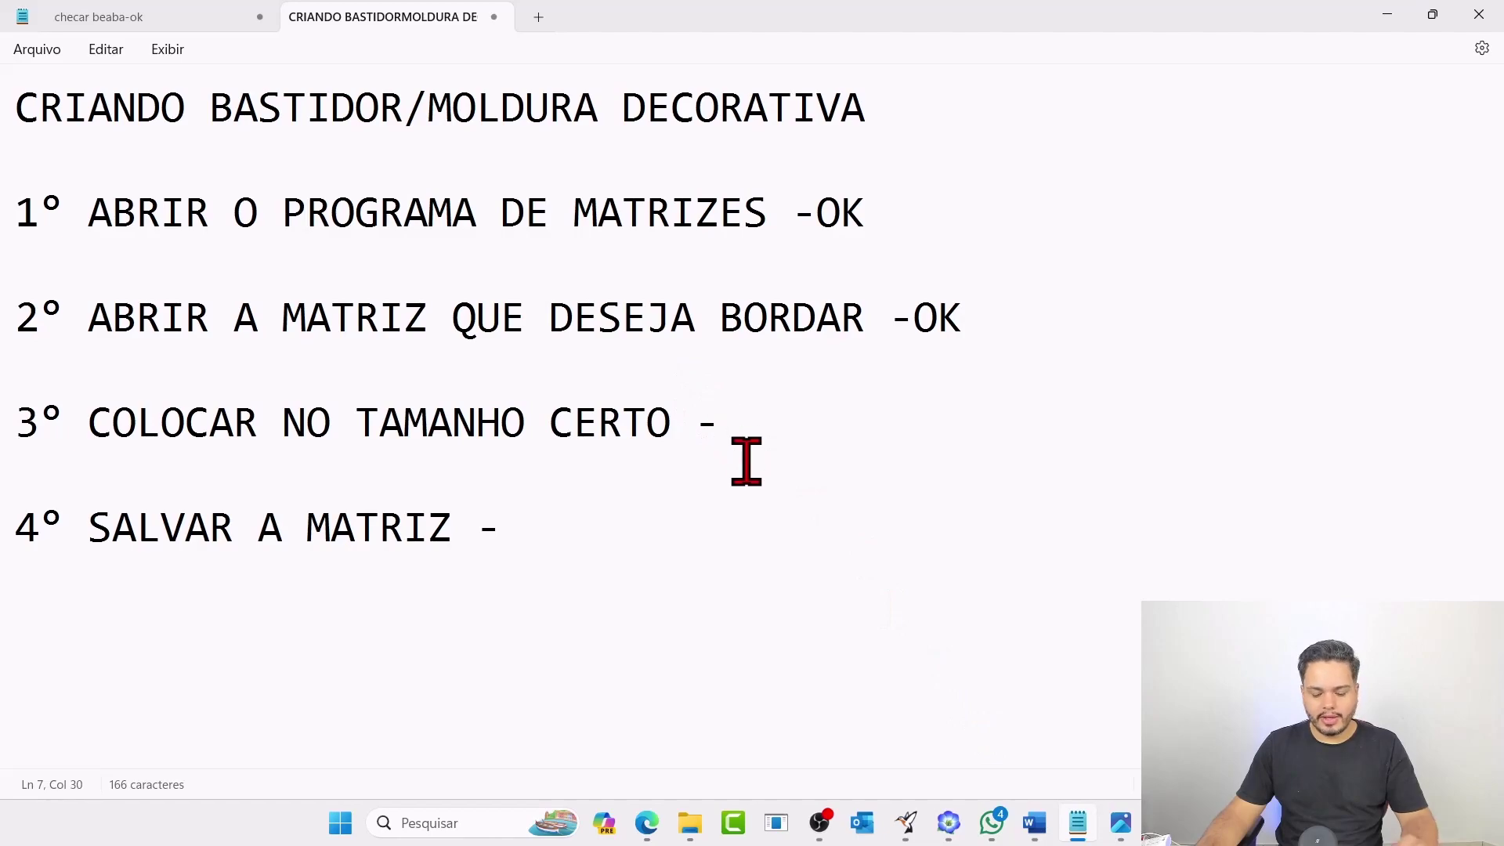
pyautogui.write('OK')
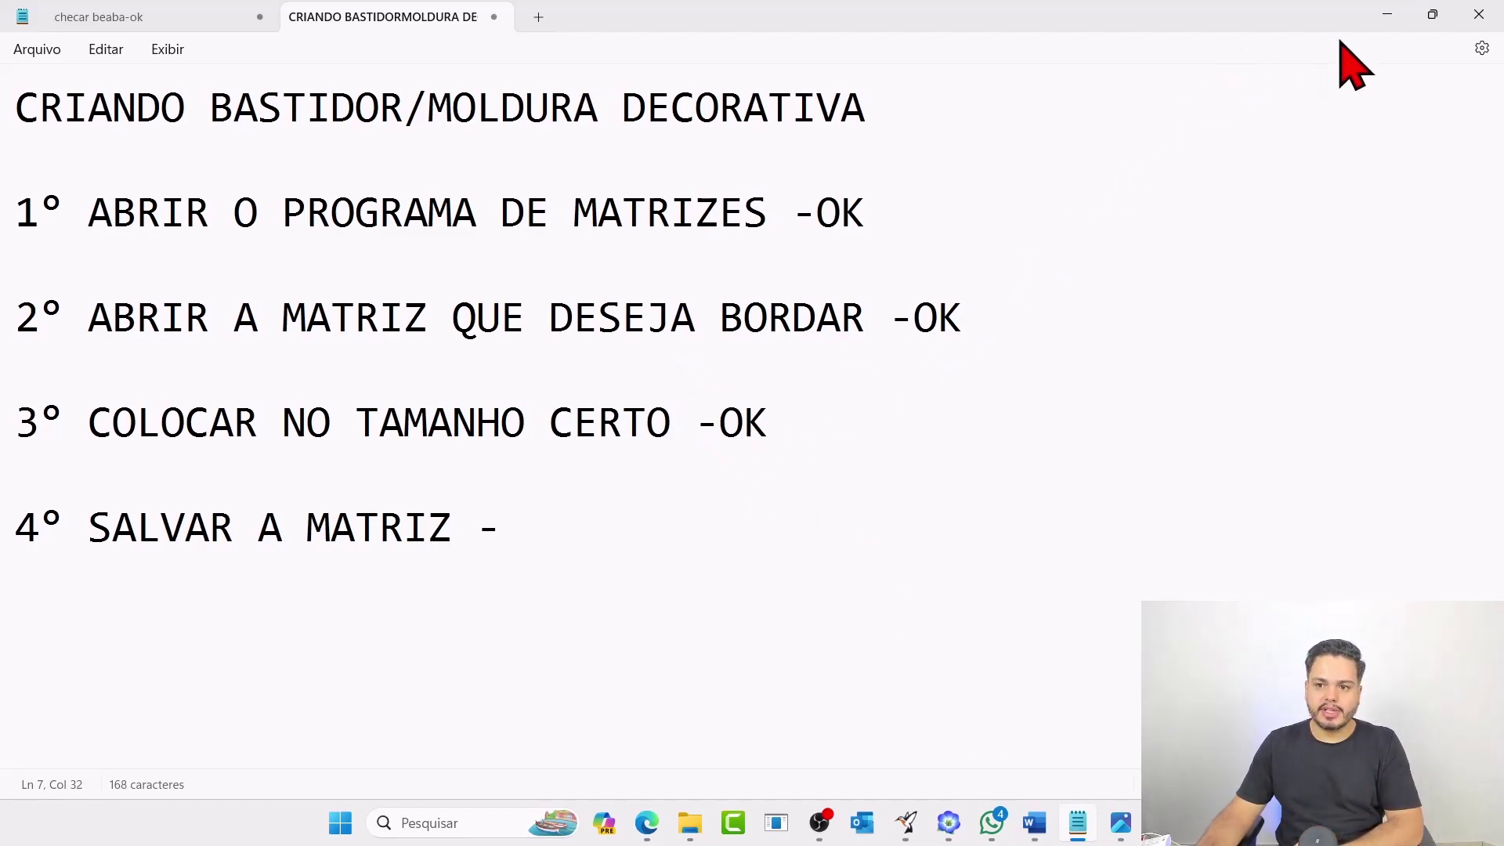
pyautogui.click(1386, 12)
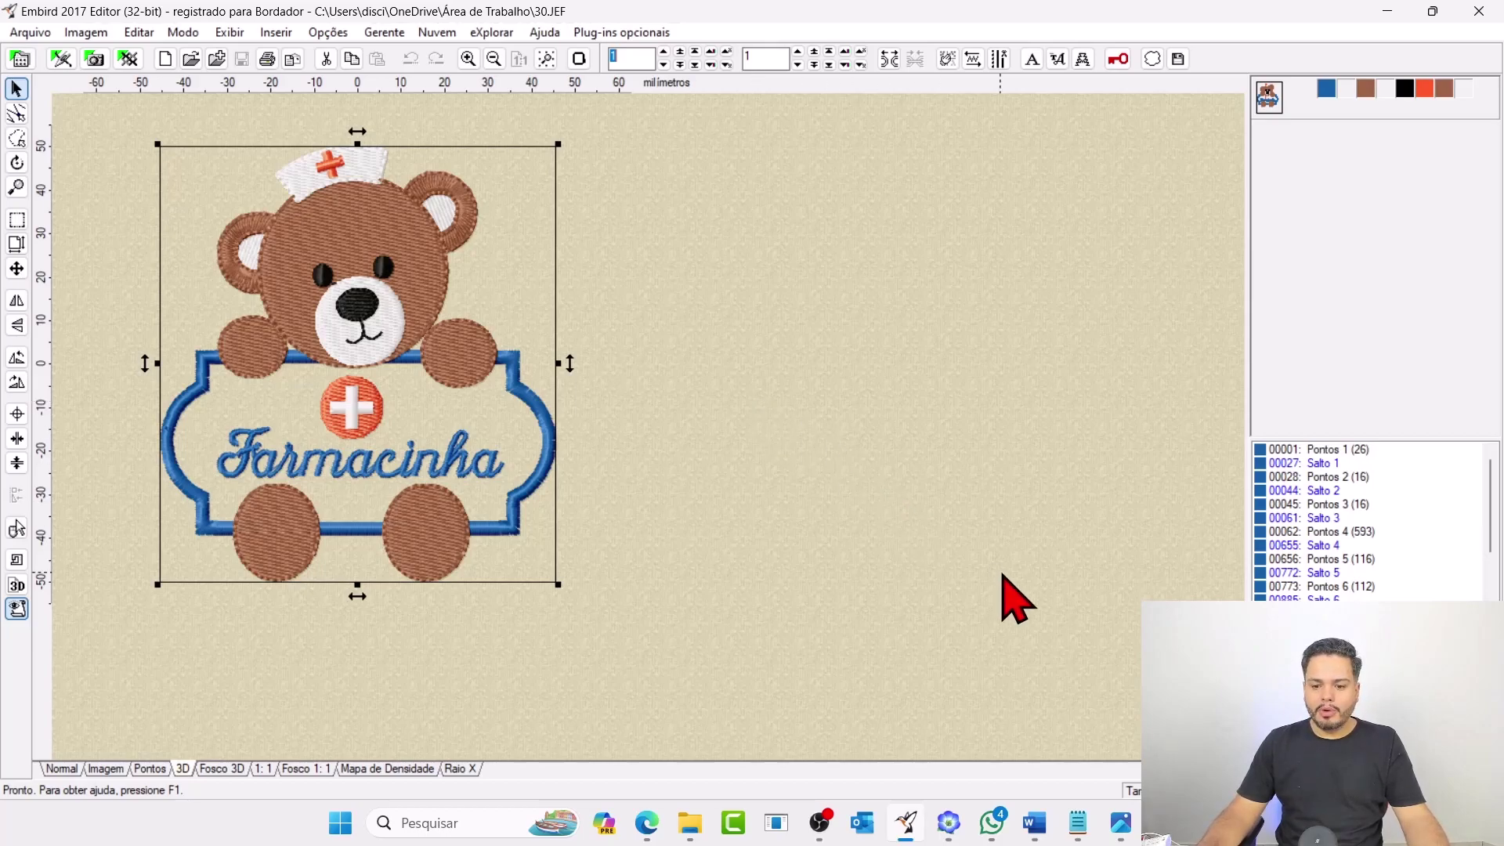
# Look at the wooden hoop photos 002.jpg and 001.jpg in the photo viewer to compare the ring sizes.
pyautogui.click(1122, 824)
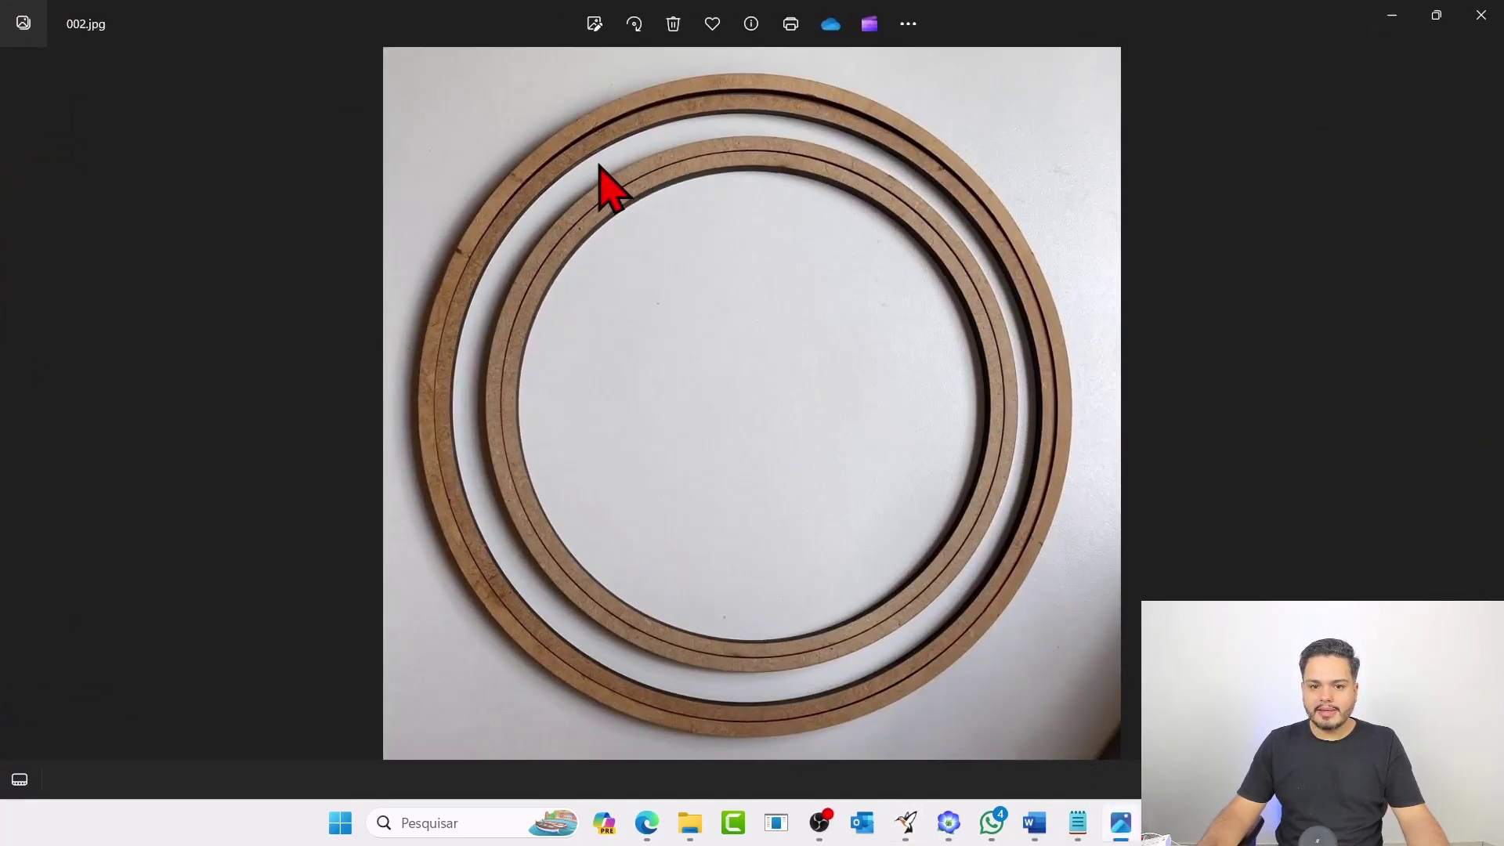
pyautogui.press('Left')
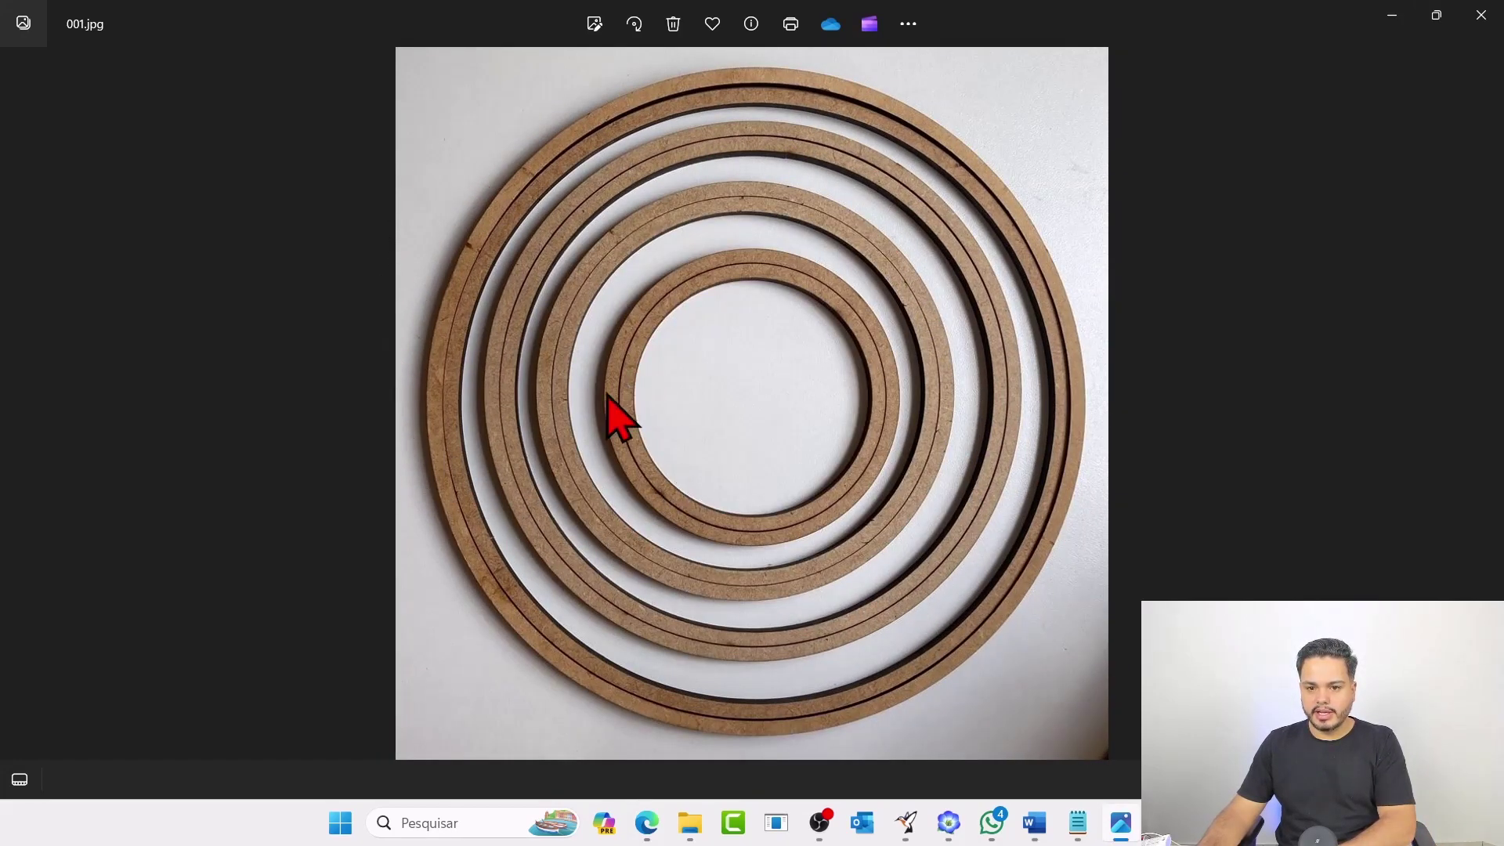
pyautogui.press('Right')
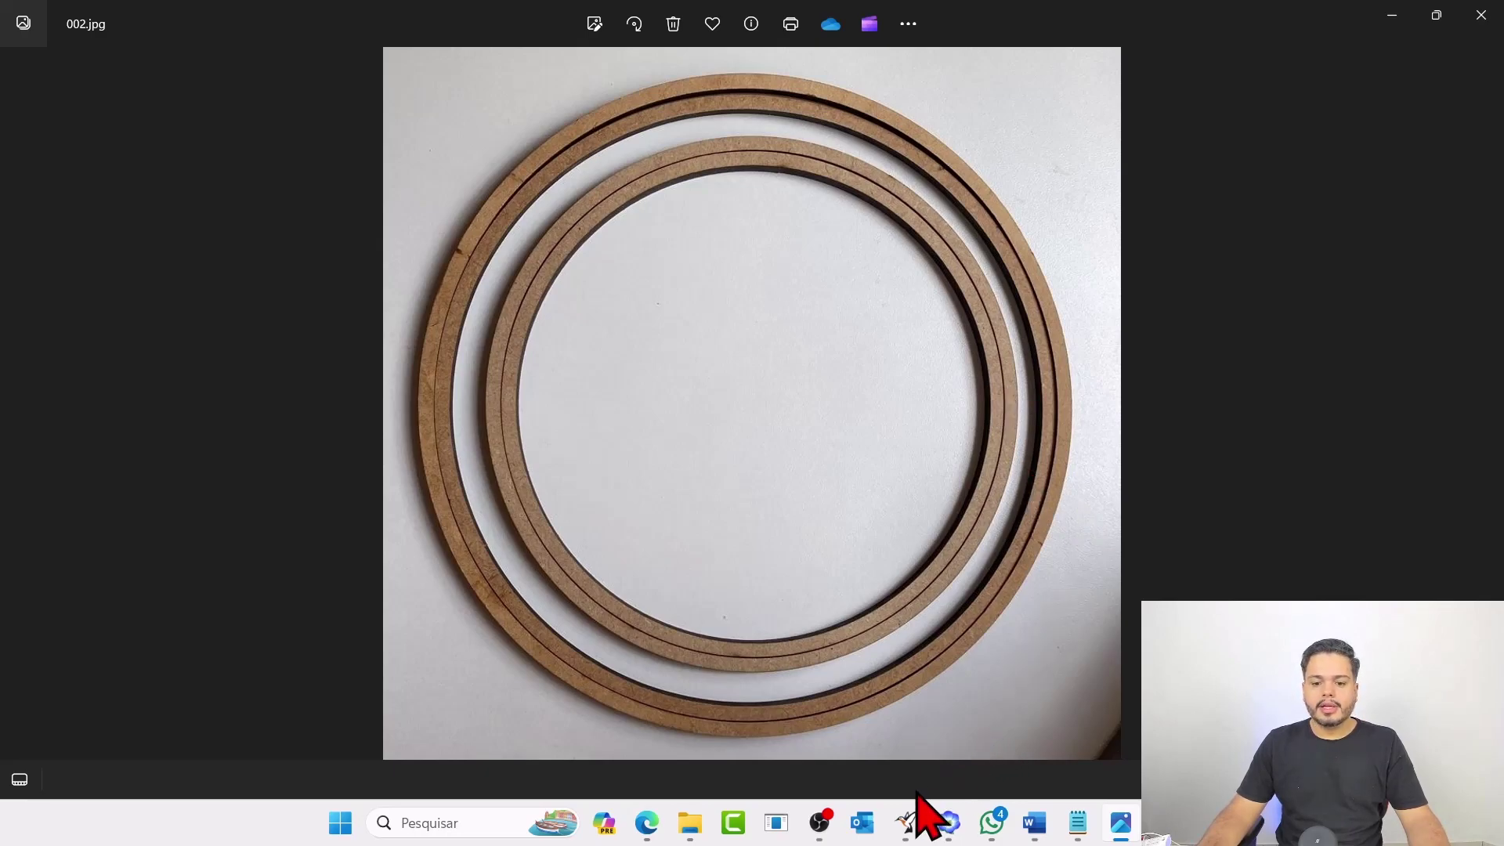
# Switch back to Embird Editor and choose a custom hoop (Bastidor personalizado) in the hoop size settings.
pyautogui.click(909, 826)
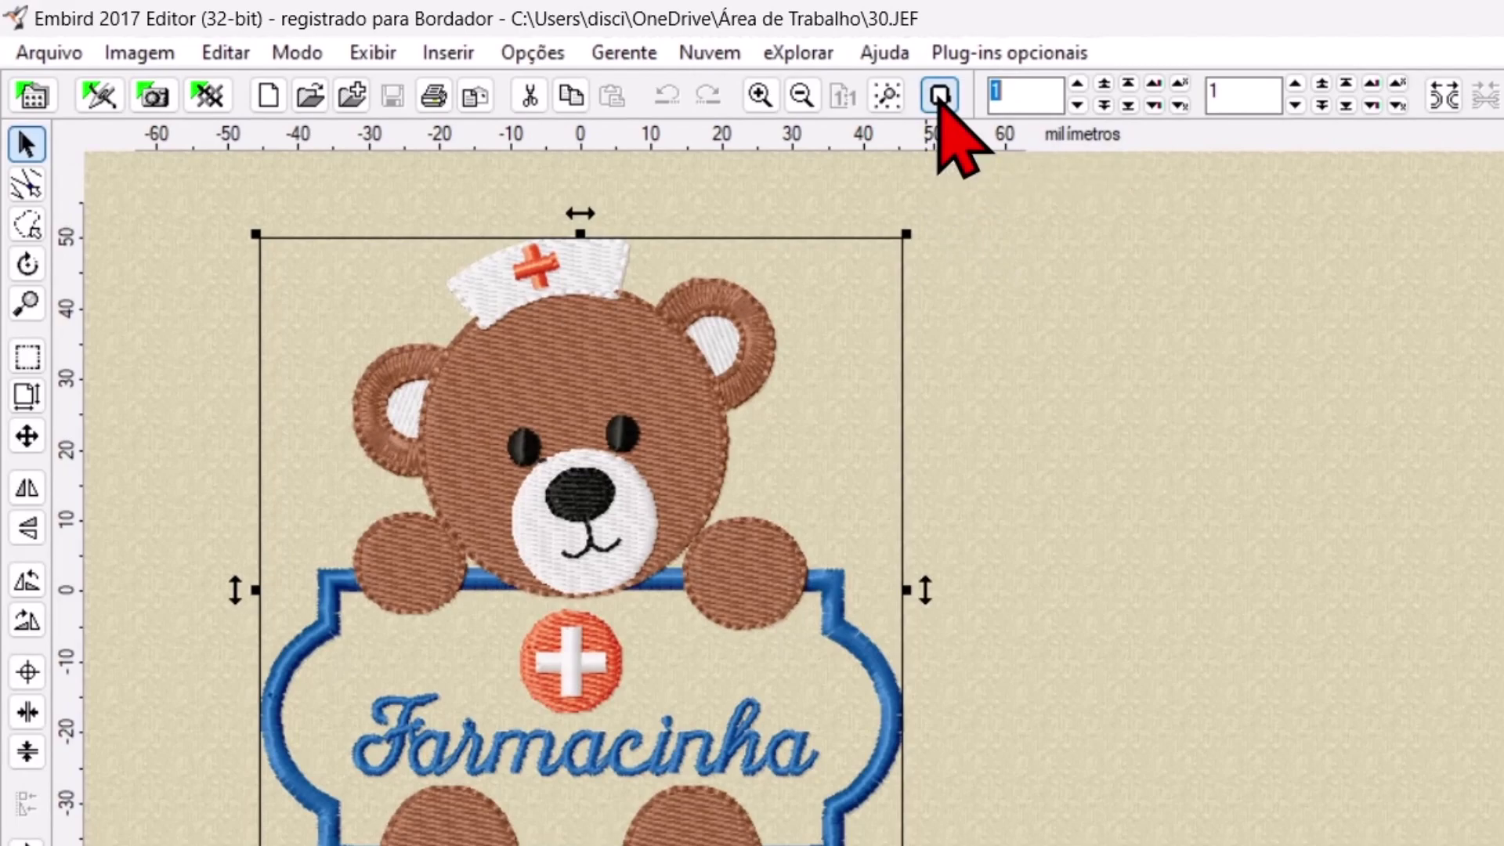
pyautogui.click(940, 96)
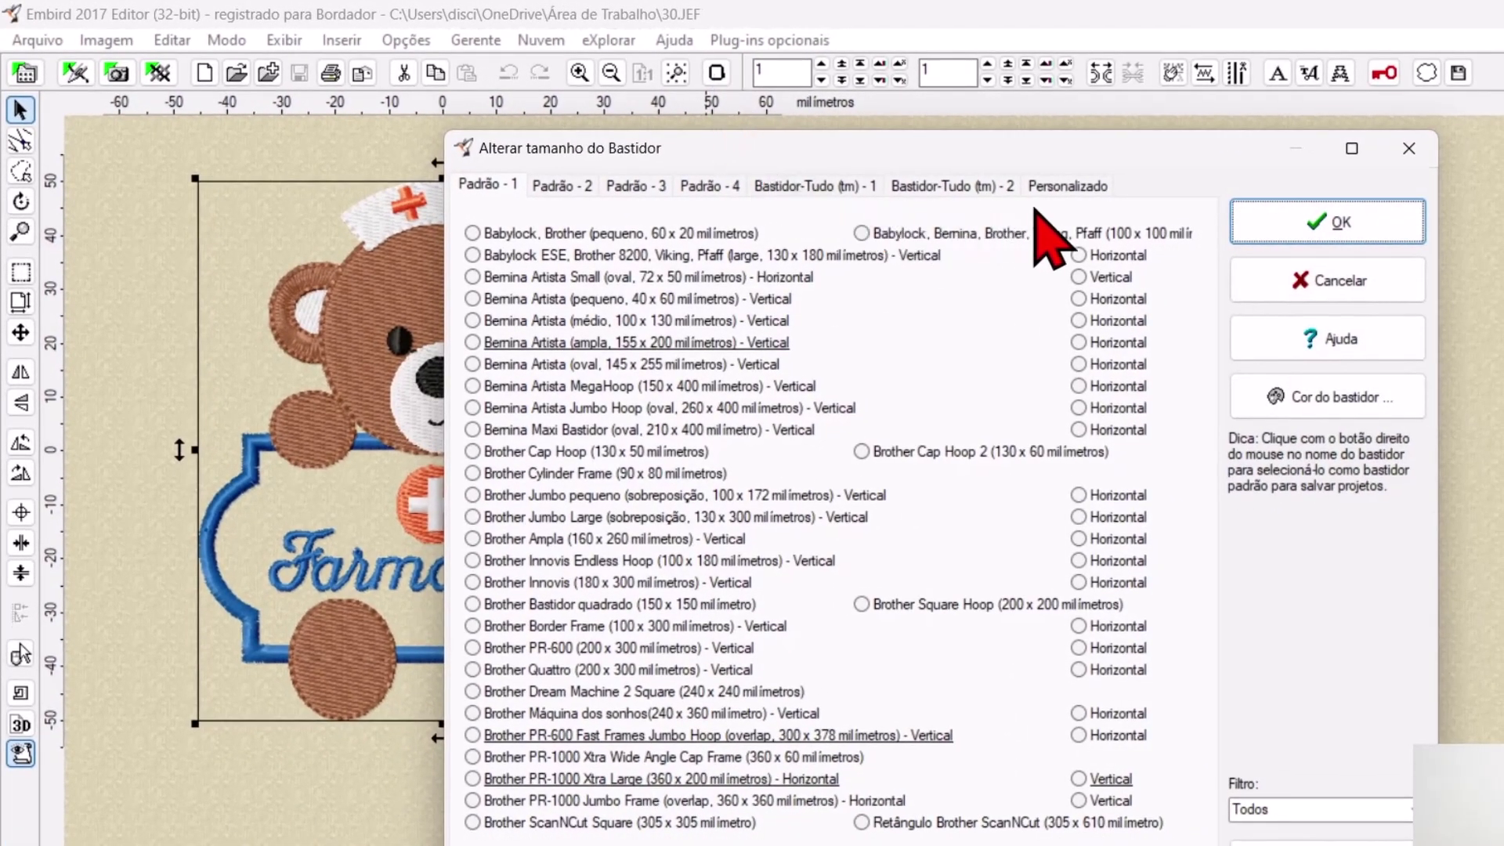
pyautogui.click(1066, 186)
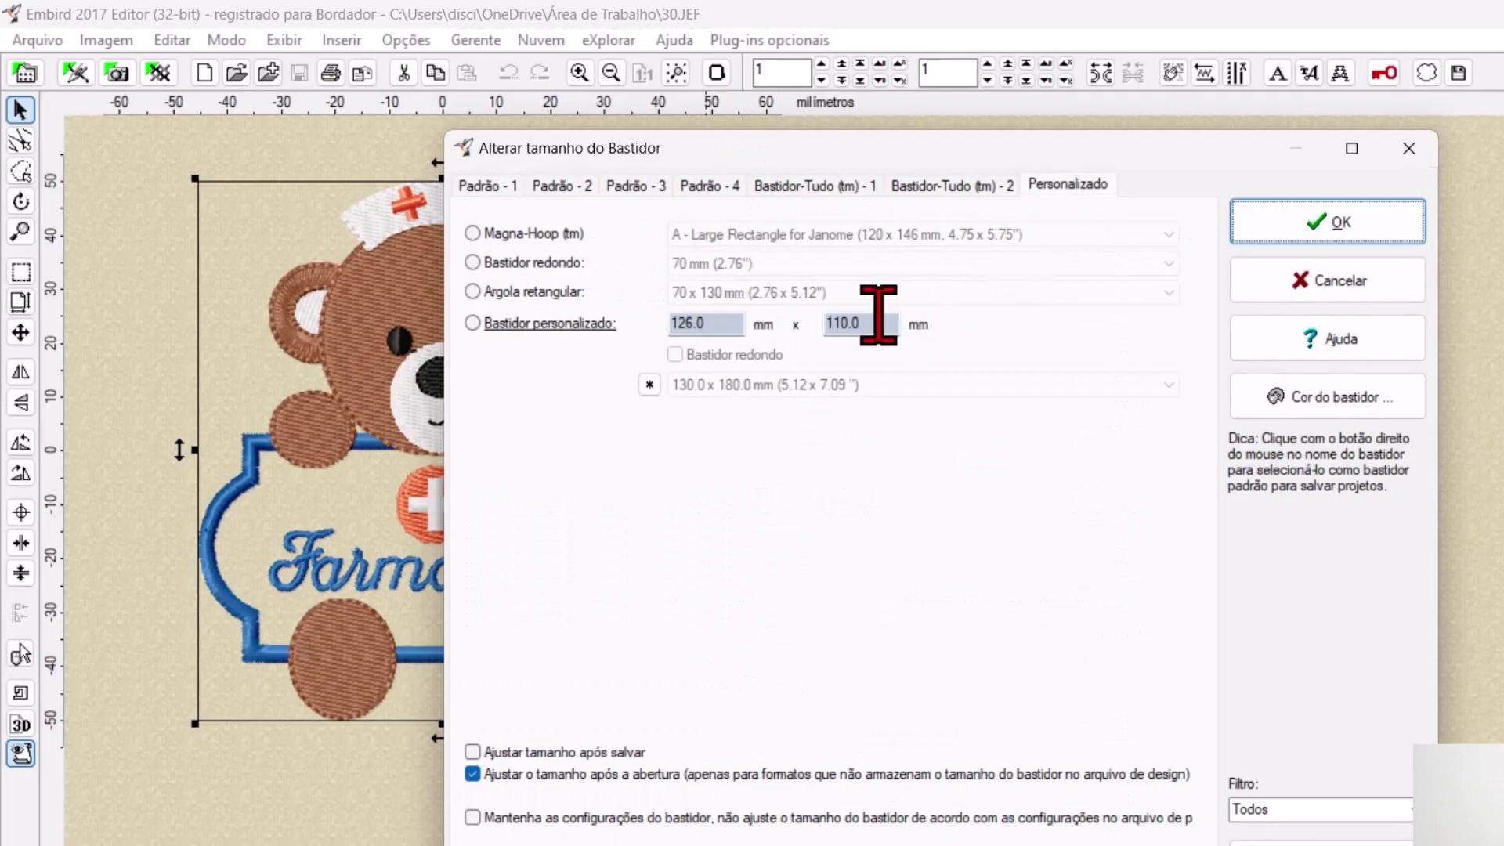
pyautogui.click(473, 324)
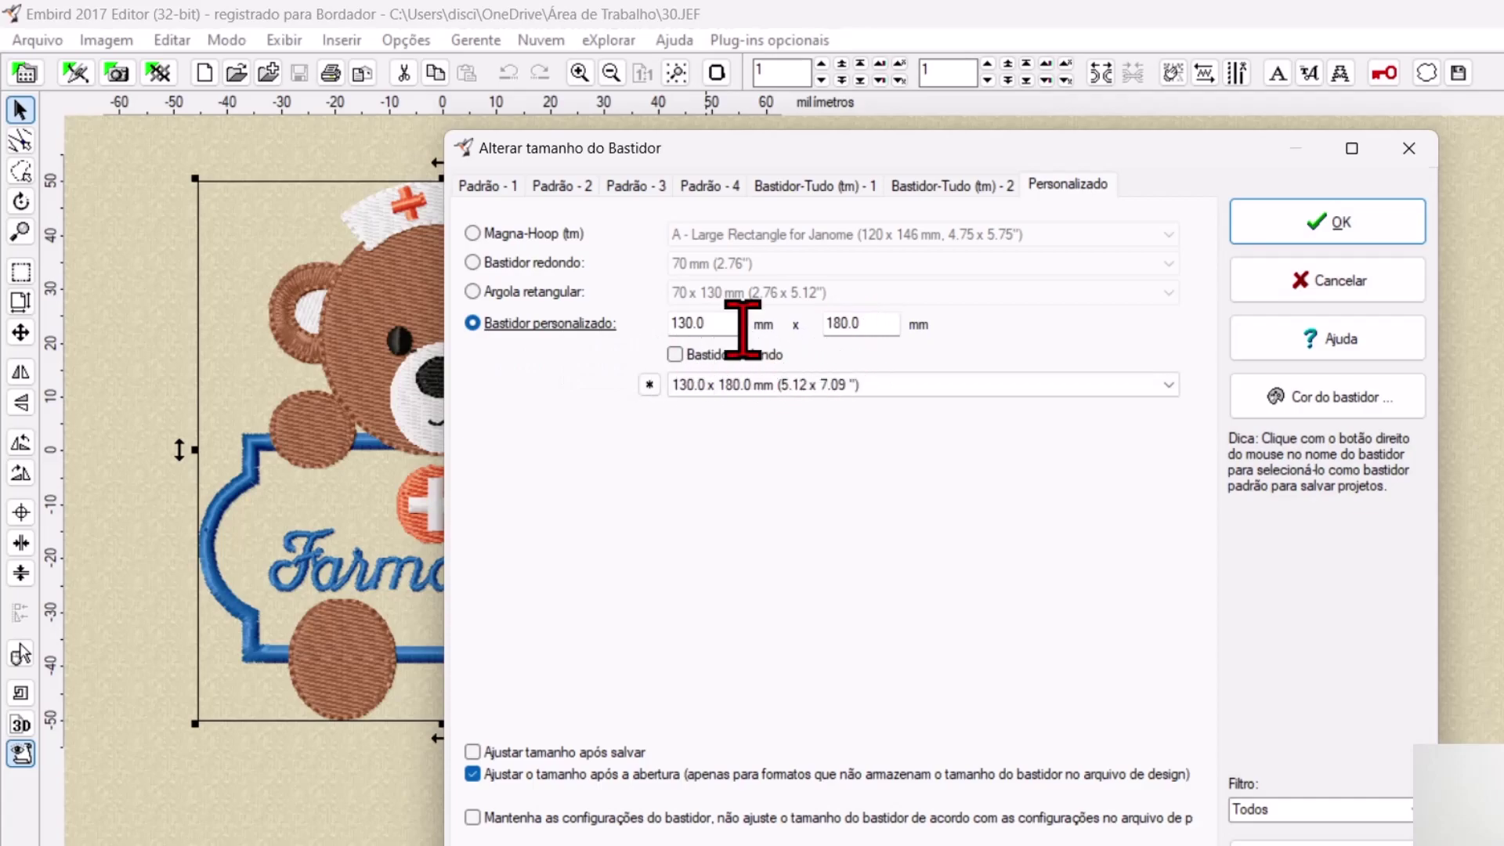
# Try a custom hoop size of 100 x 100 mm.
pyautogui.moveTo(732, 324); pyautogui.dragTo(624, 321)
pyautogui.write('100')
pyautogui.moveTo(866, 323); pyautogui.dragTo(732, 326)
pyautogui.write('10')
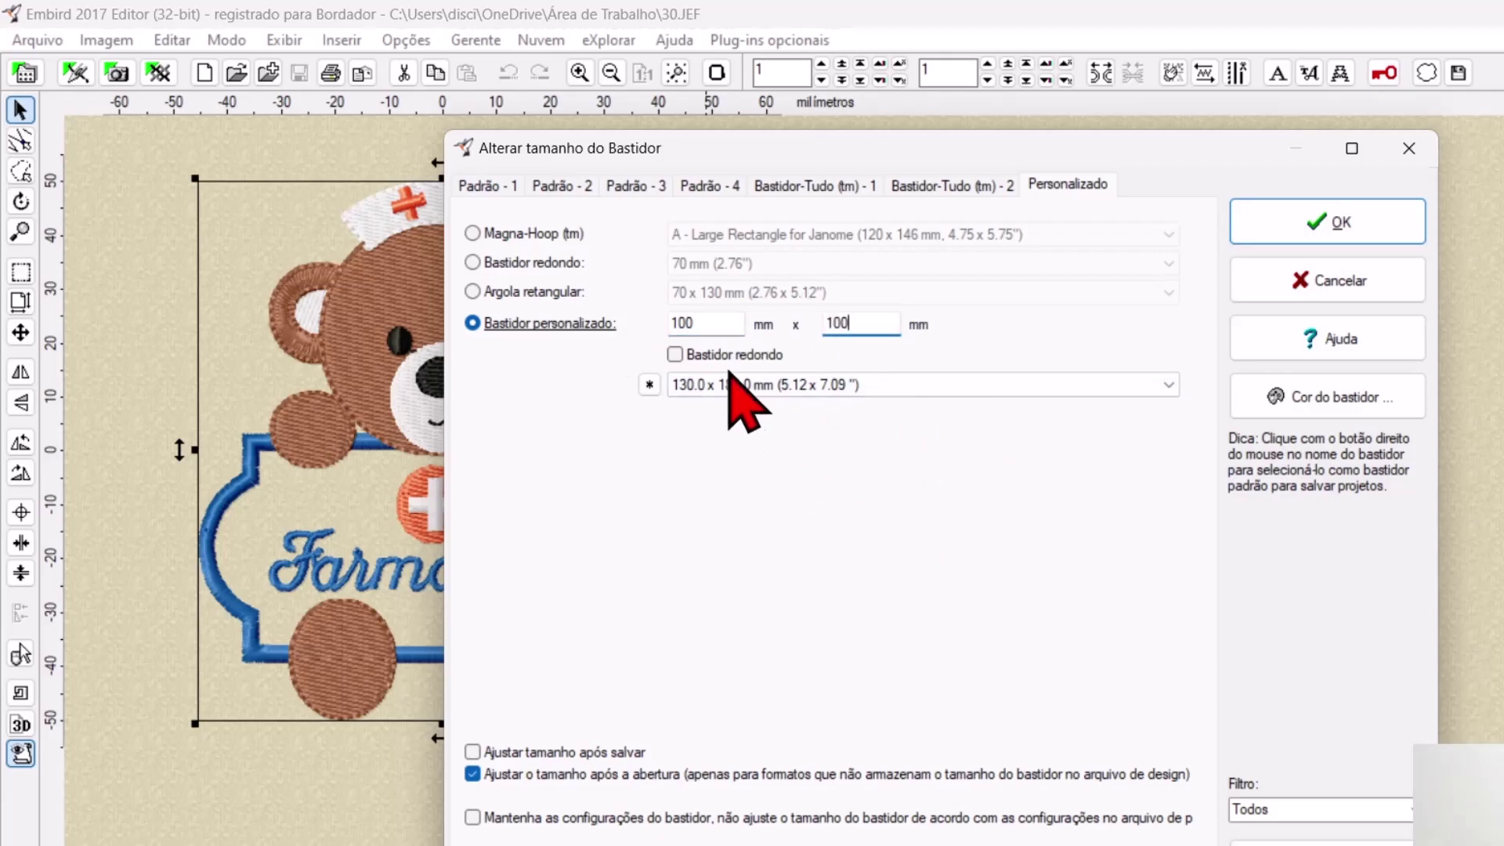
# Set the custom hoop size to 130 x 180 mm with the round hoop option off, and apply it.
pyautogui.moveTo(709, 324); pyautogui.dragTo(636, 327)
pyautogui.write('130')
pyautogui.moveTo(876, 325); pyautogui.dragTo(805, 326)
pyautogui.write('1')
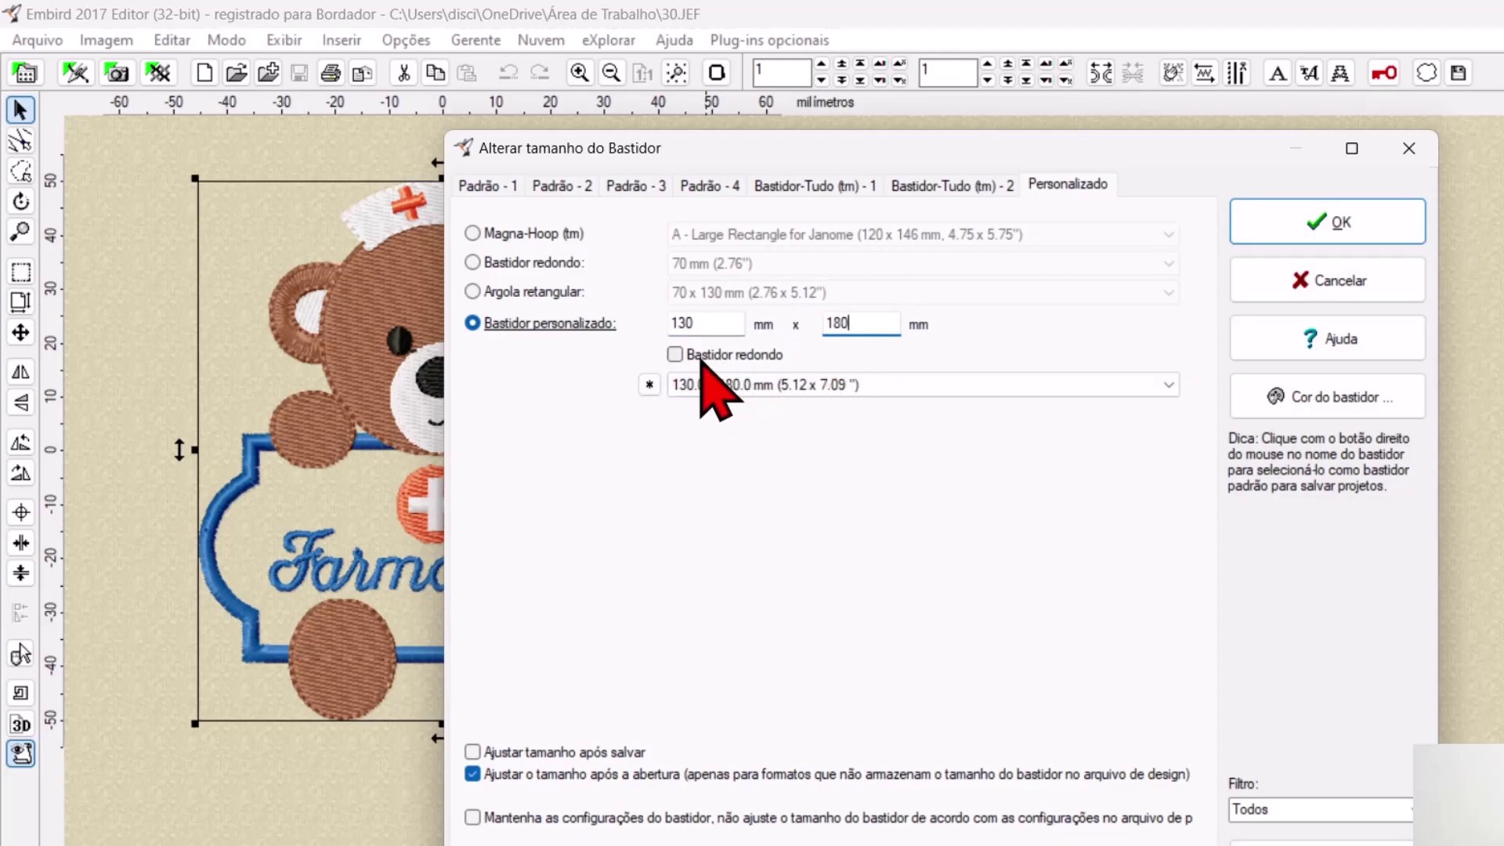
pyautogui.click(675, 355)
pyautogui.click(675, 355)
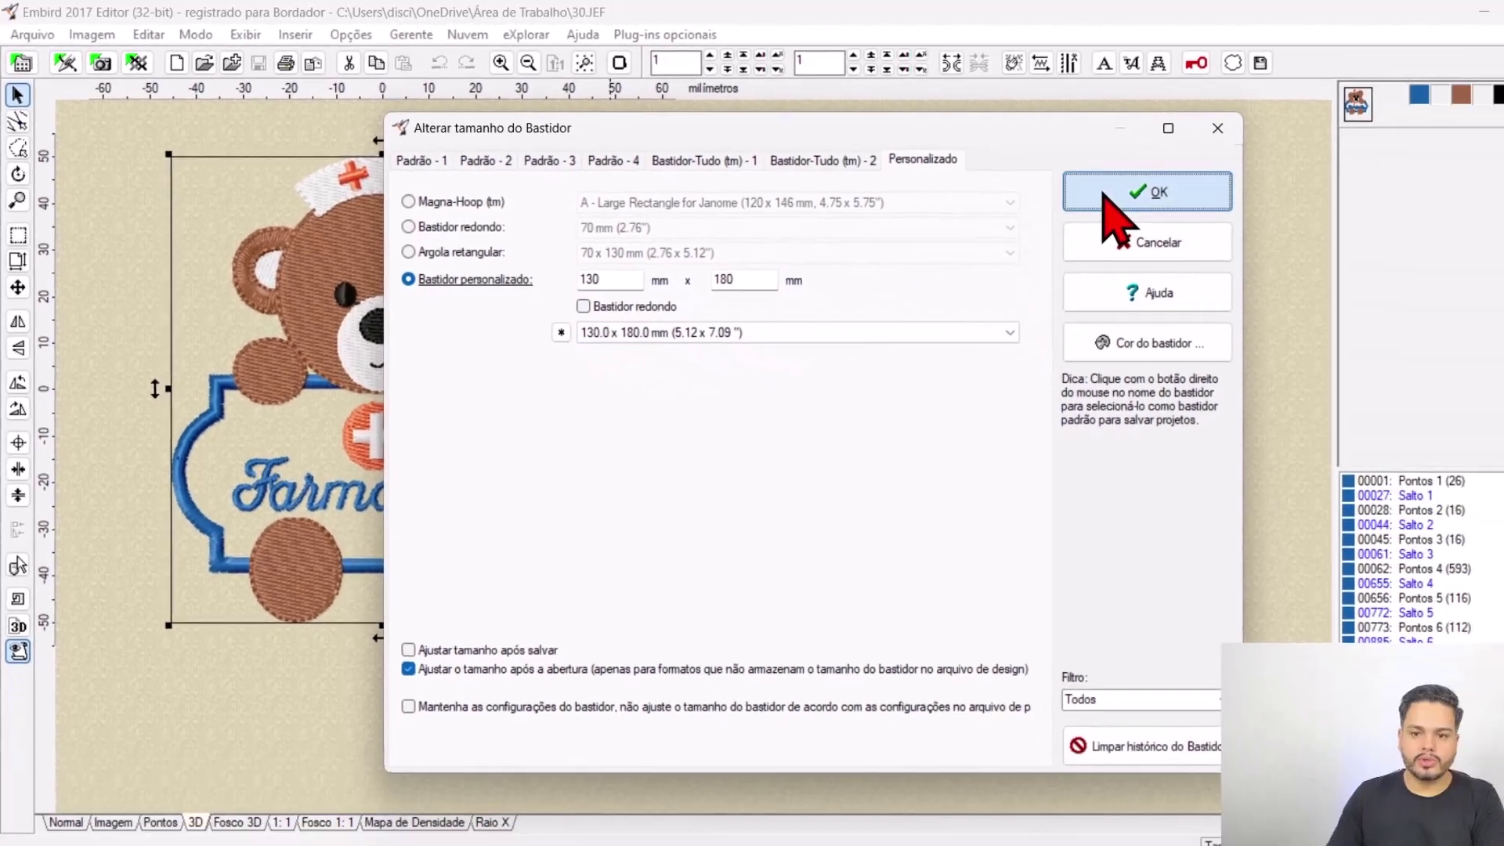
pyautogui.click(1254, 228)
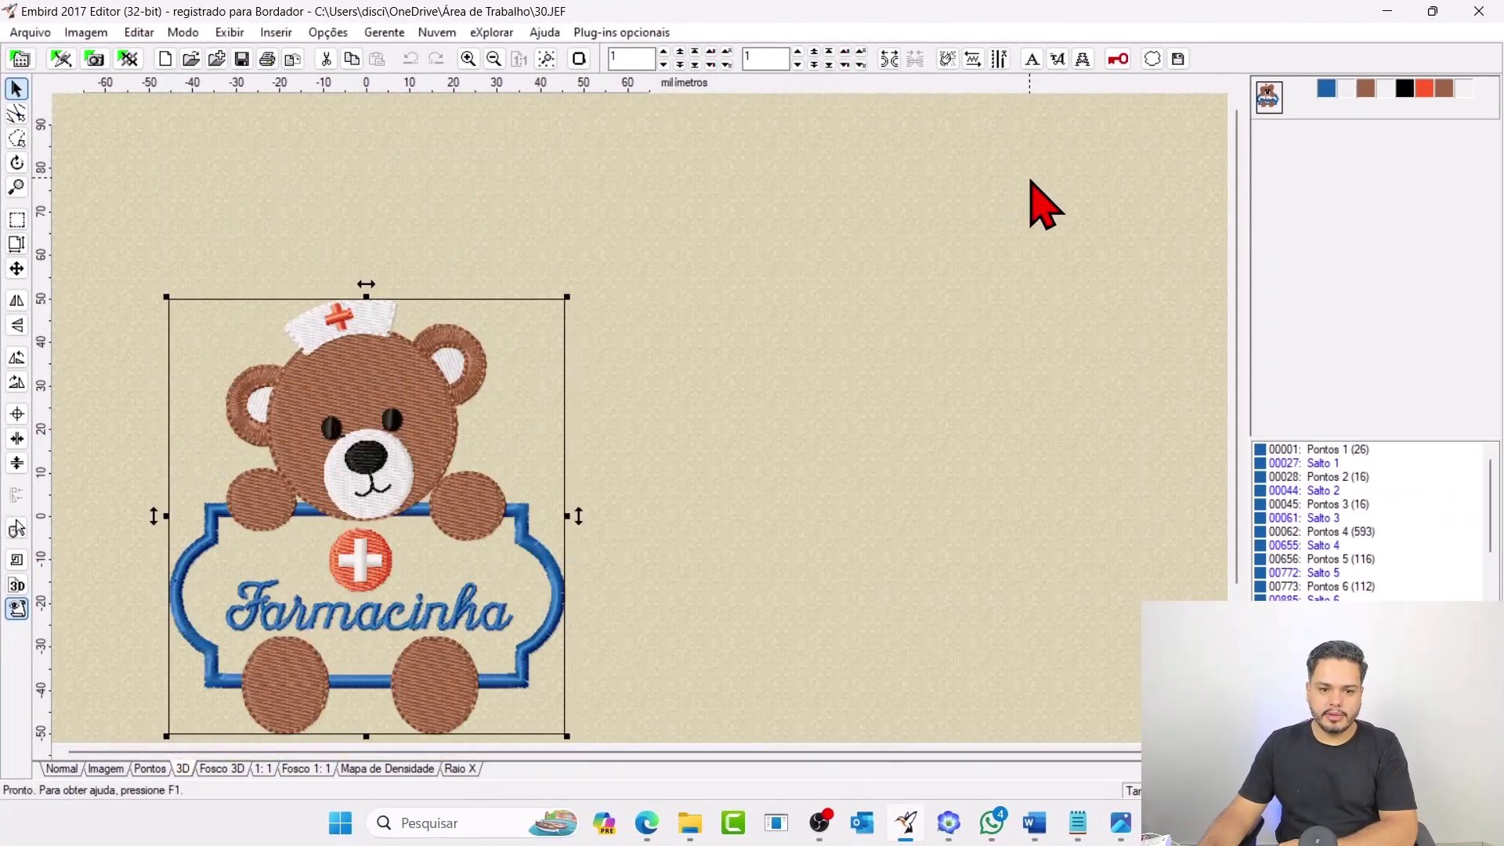
# Display the bear design in the Normal view to check its size against the hoop outline.
pyautogui.click(69, 773)
pyautogui.scroll(-2, 444, 359)
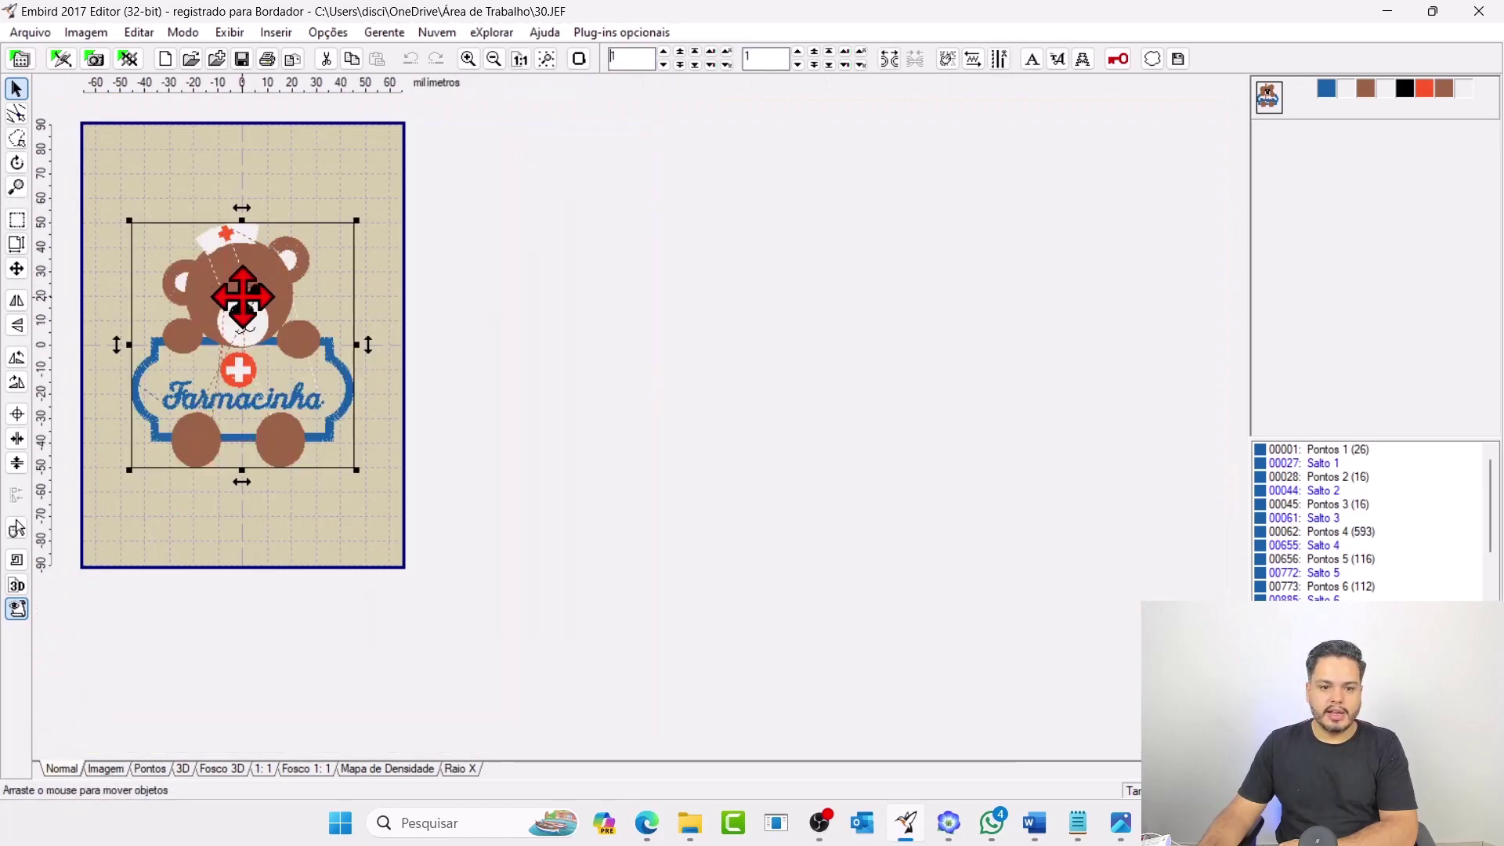
pyautogui.scroll(2, 133, 337)
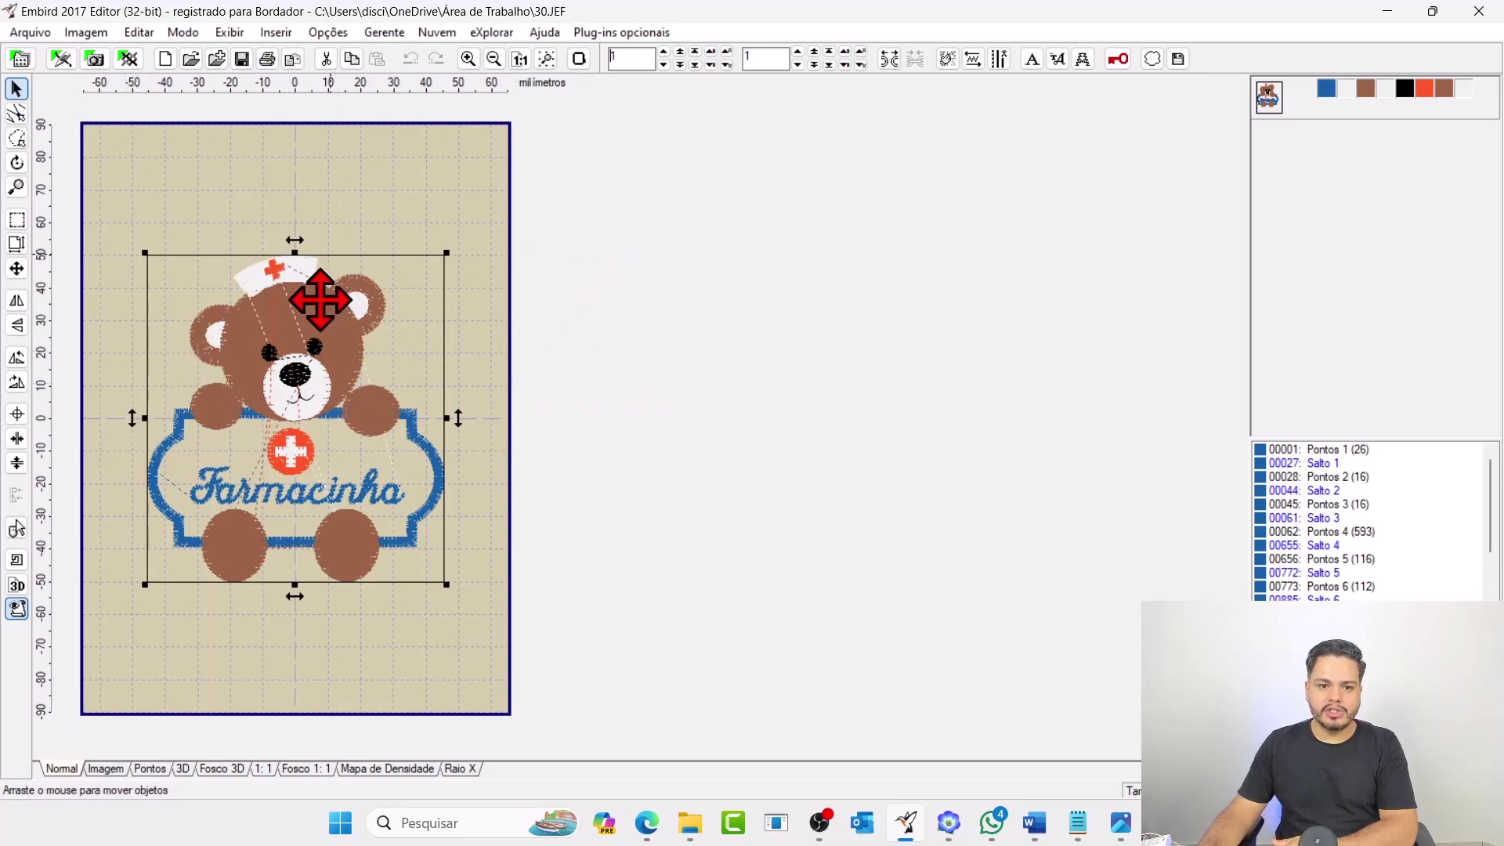
# Resize the whole bear design to a width of 129 mm, keeping its proportions and position, and show it in the 3D view.
pyautogui.click(667, 169)
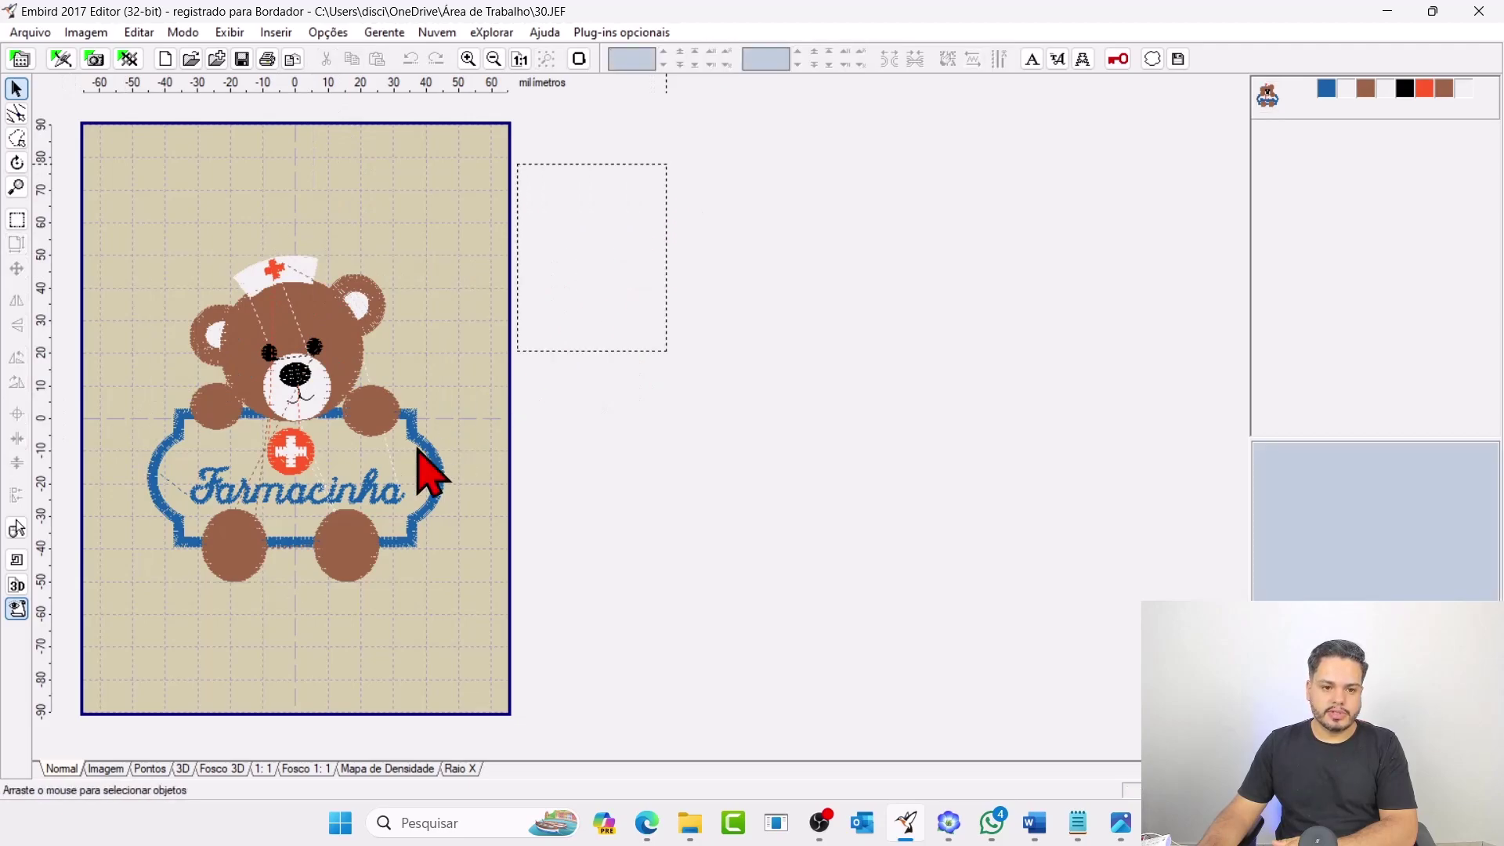
pyautogui.hotkey('ctrl', 'a')
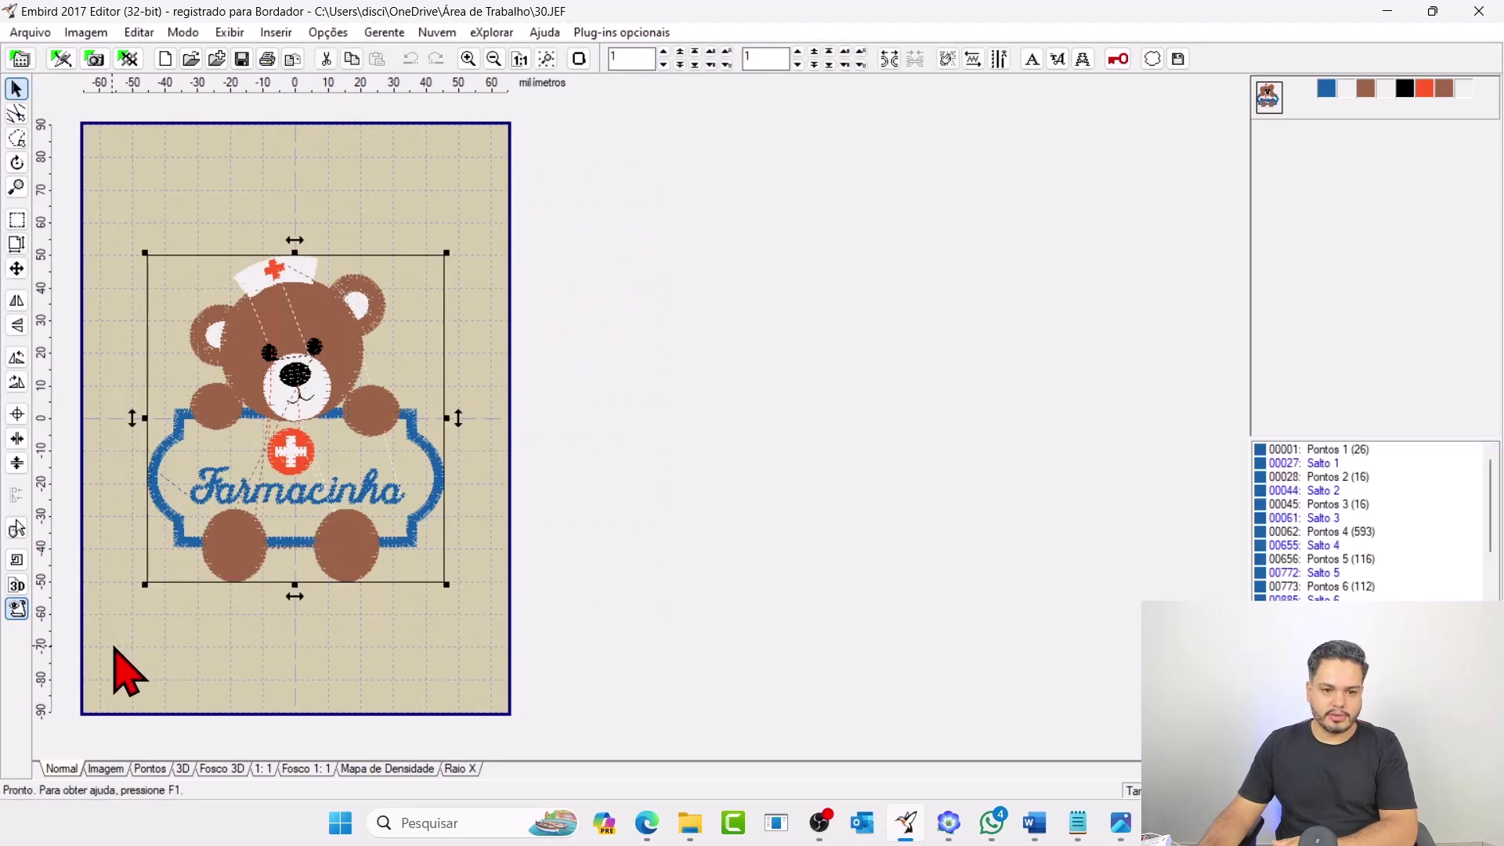
pyautogui.rightClick(296, 343)
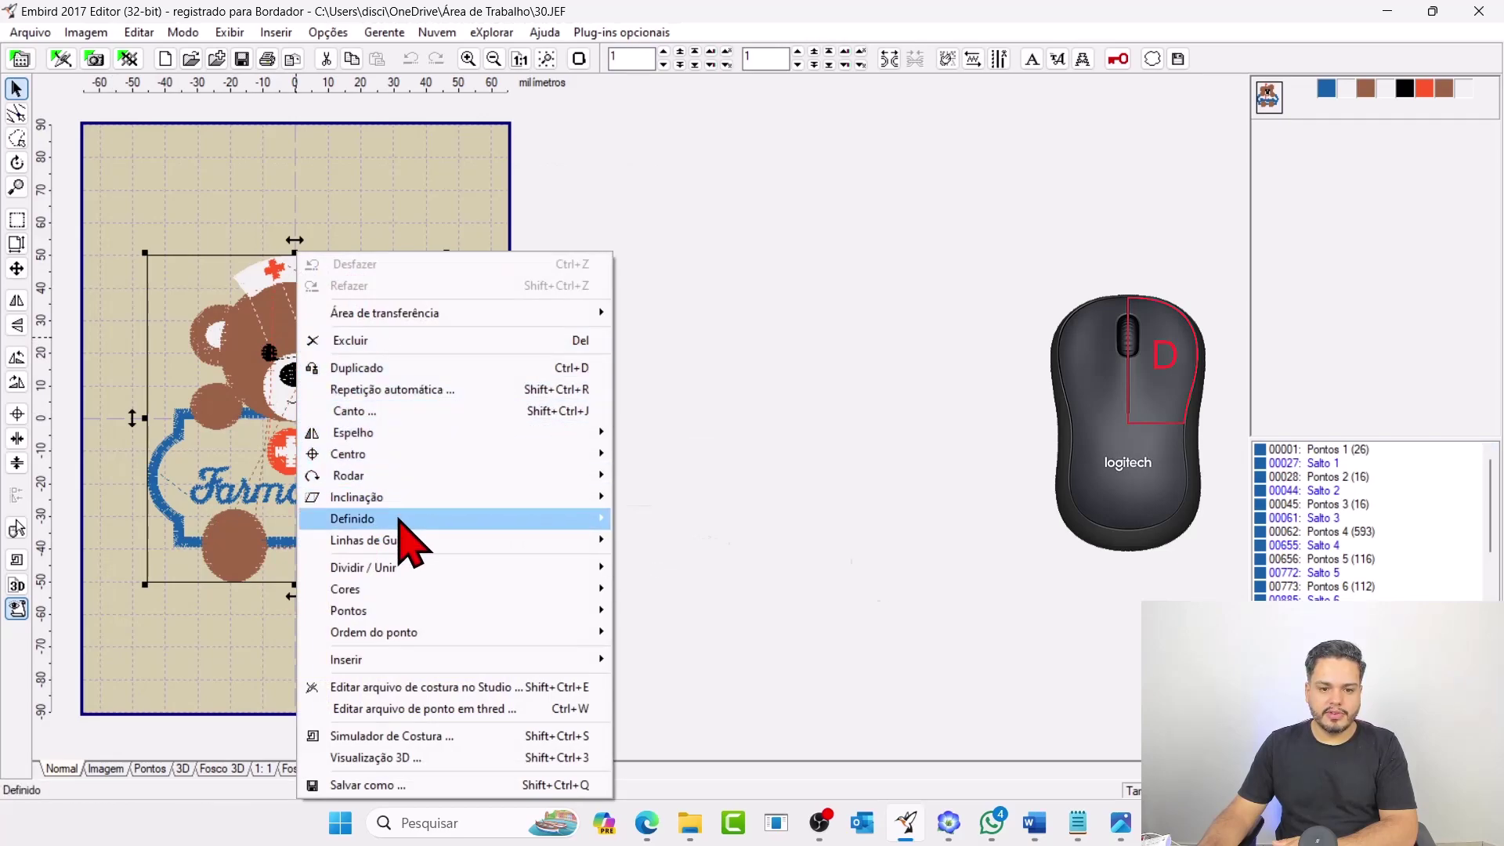
pyautogui.moveTo(399, 520)
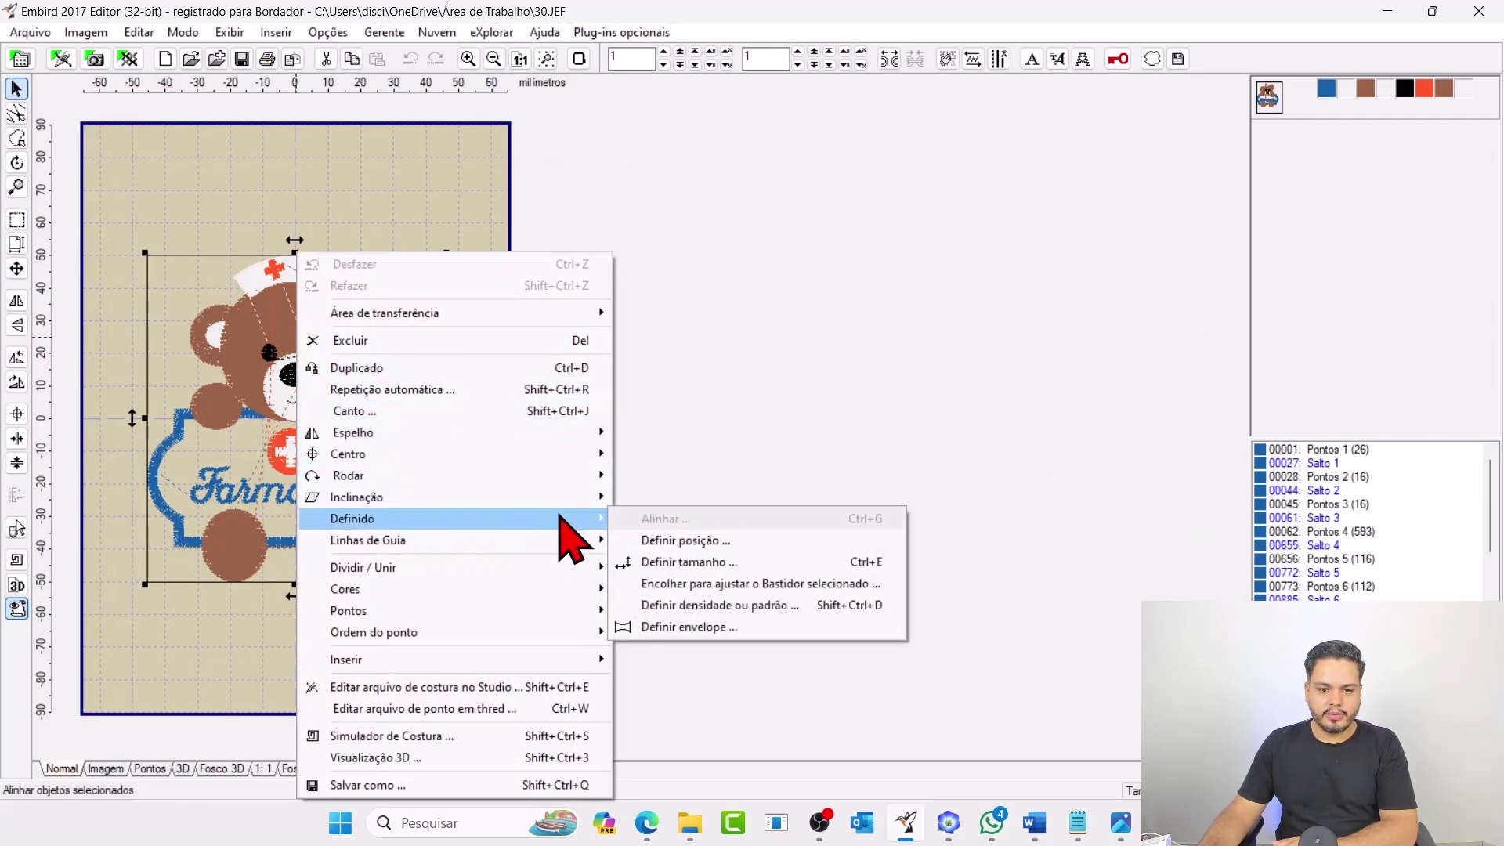
pyautogui.click(732, 564)
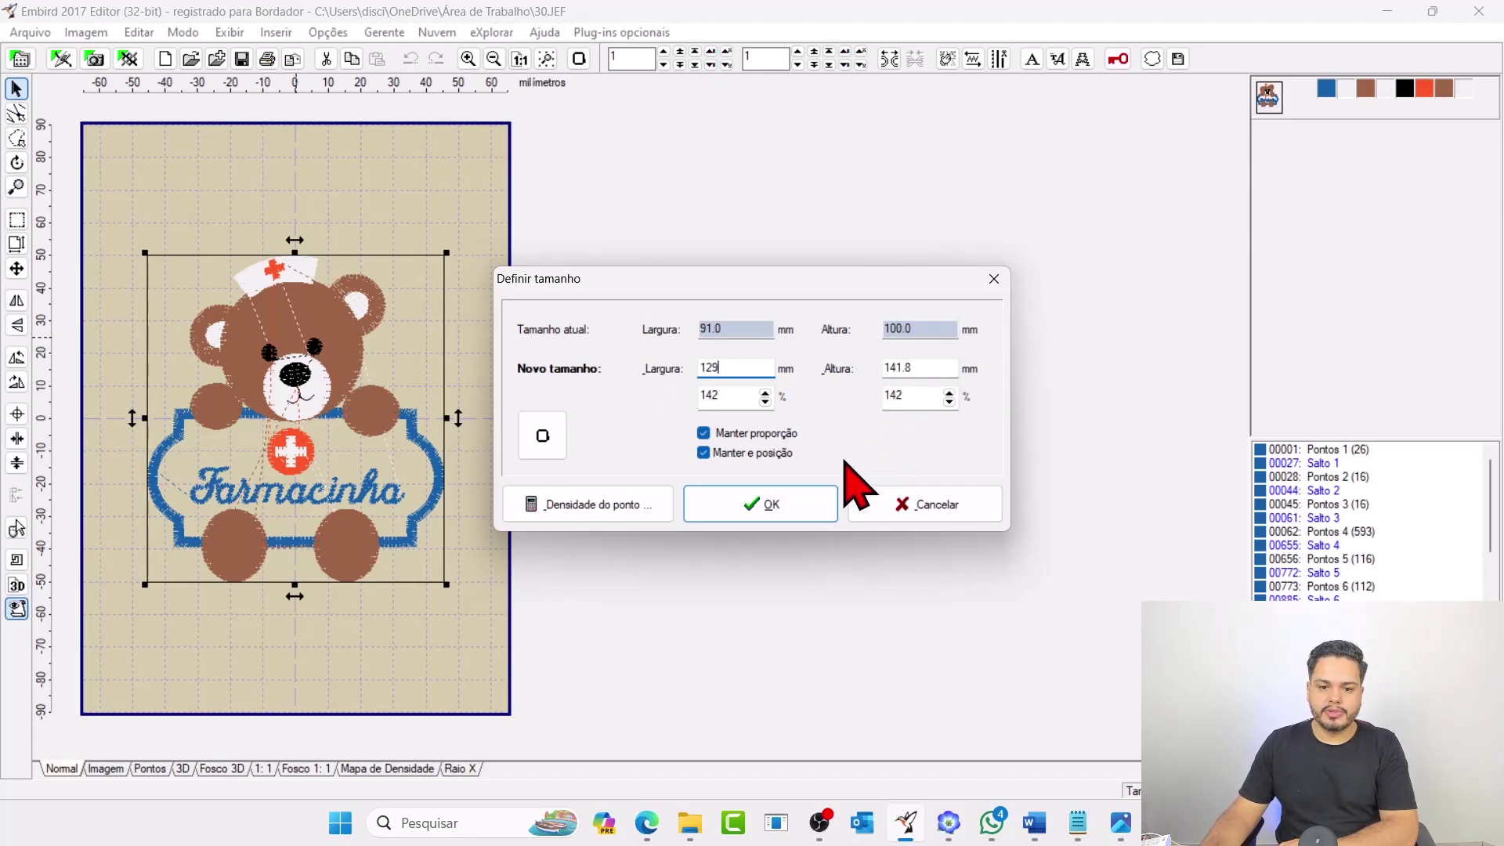
pyautogui.click(775, 506)
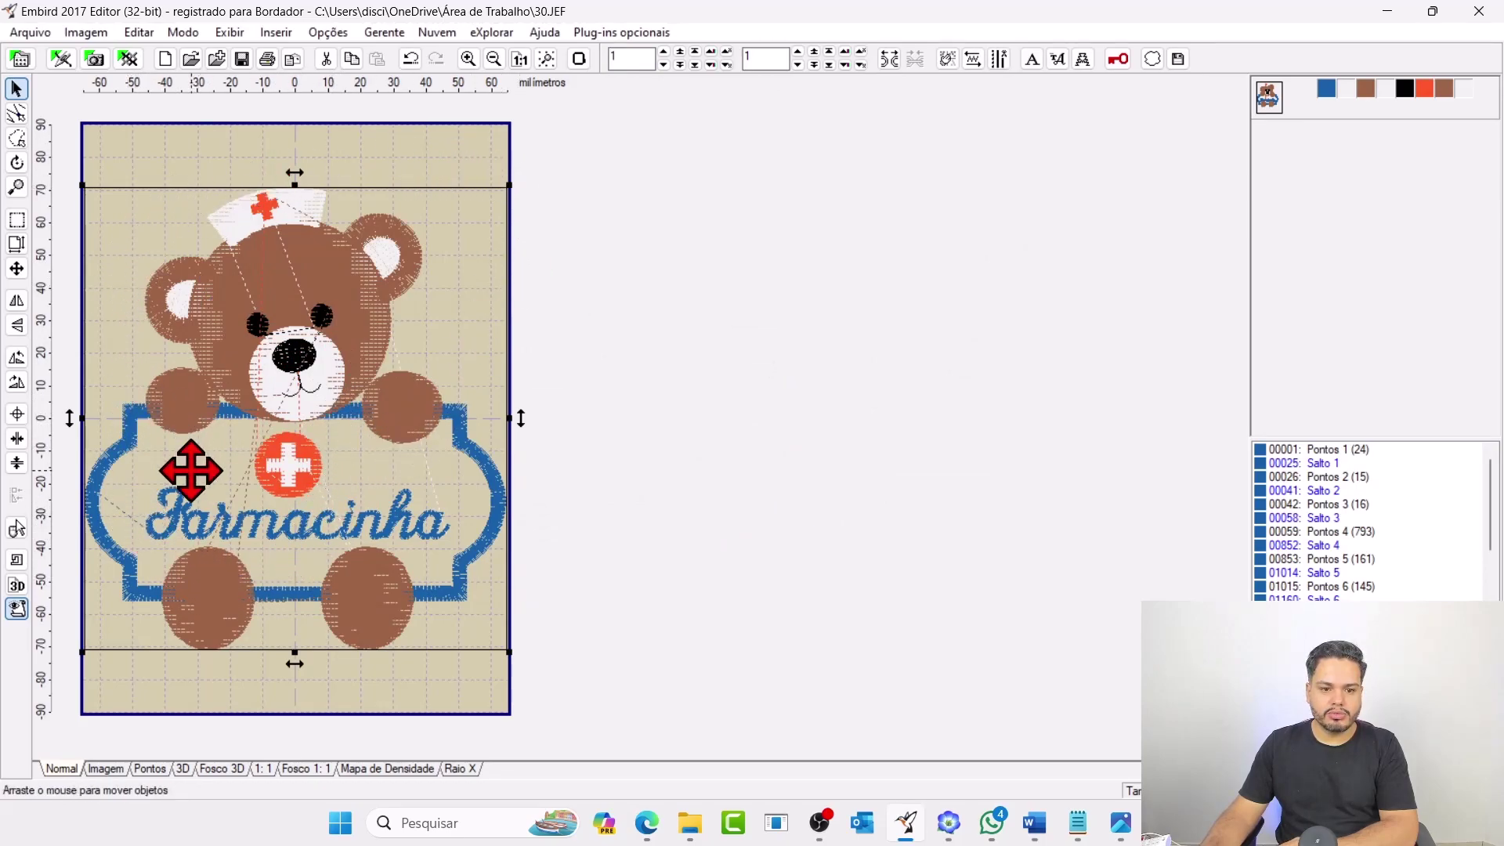
pyautogui.click(183, 769)
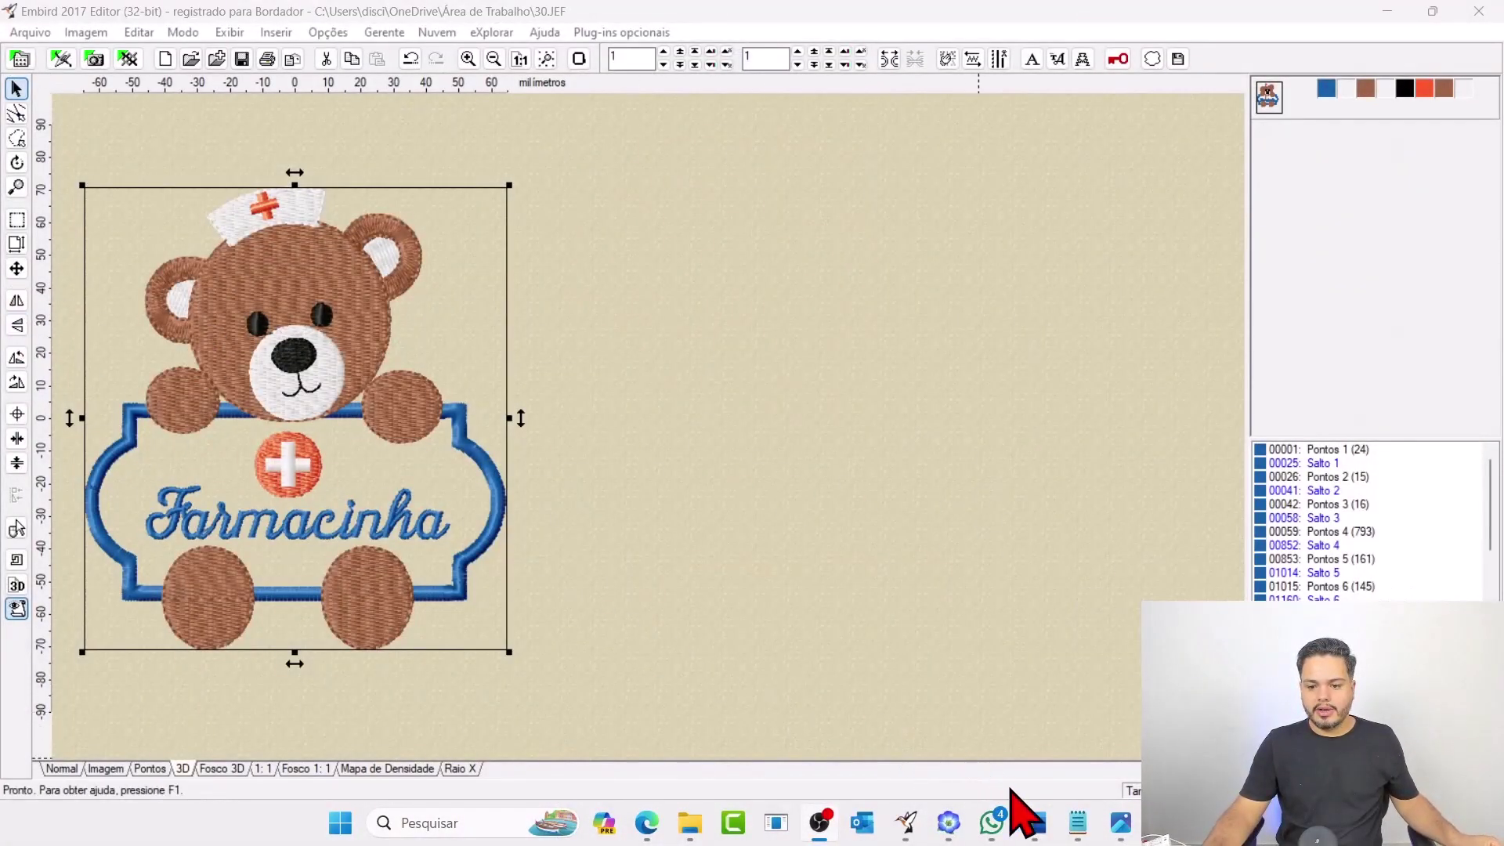
# Switch to the Notepad checklist, mark "4° SALVAR A MATRIZ" as OK, and return to Embird Editor.
pyautogui.click(1074, 819)
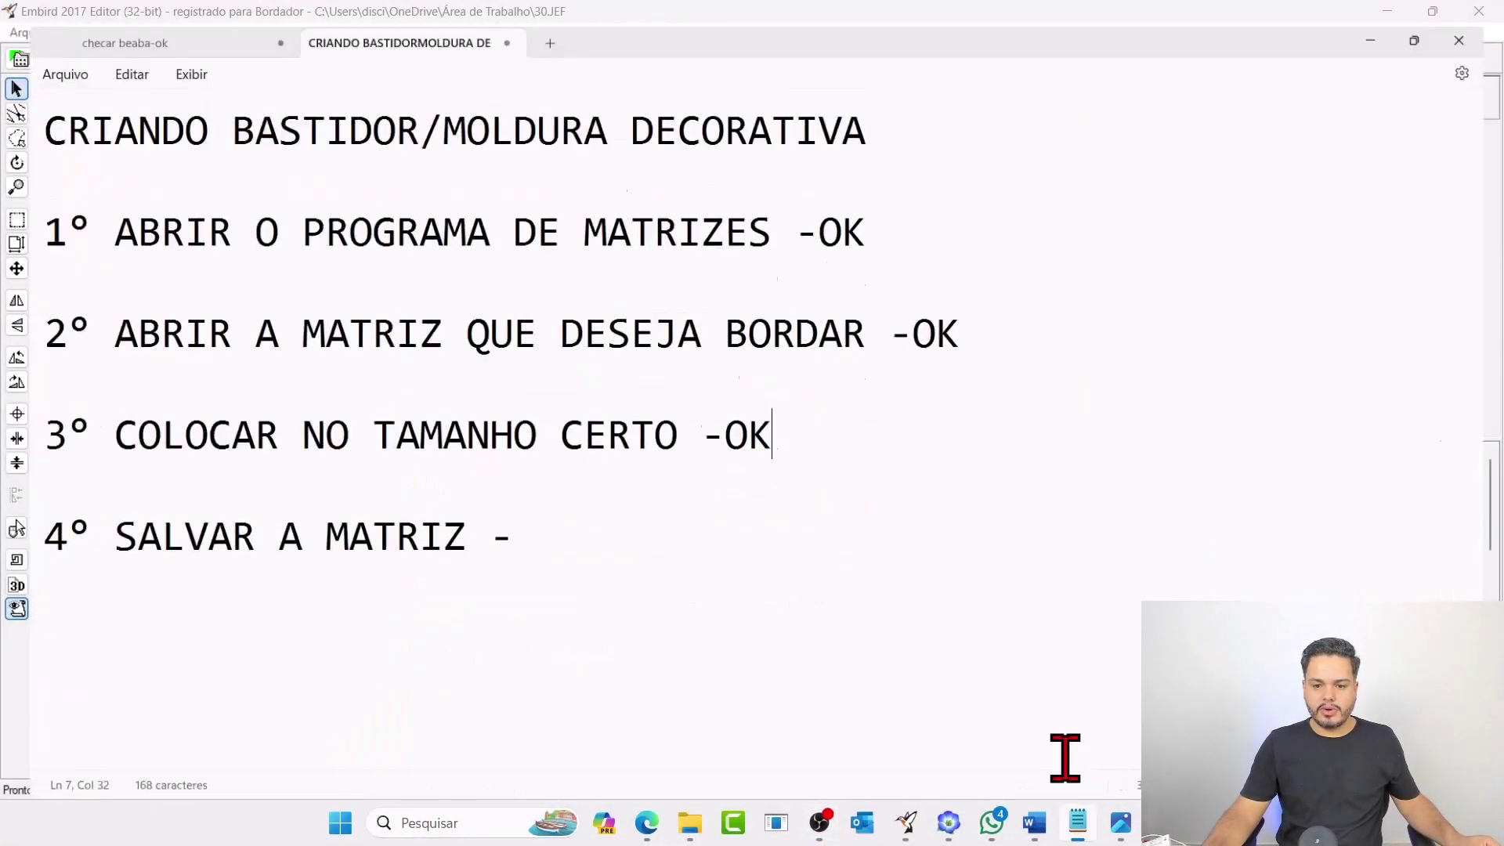
pyautogui.click(590, 519)
pyautogui.write('OK')
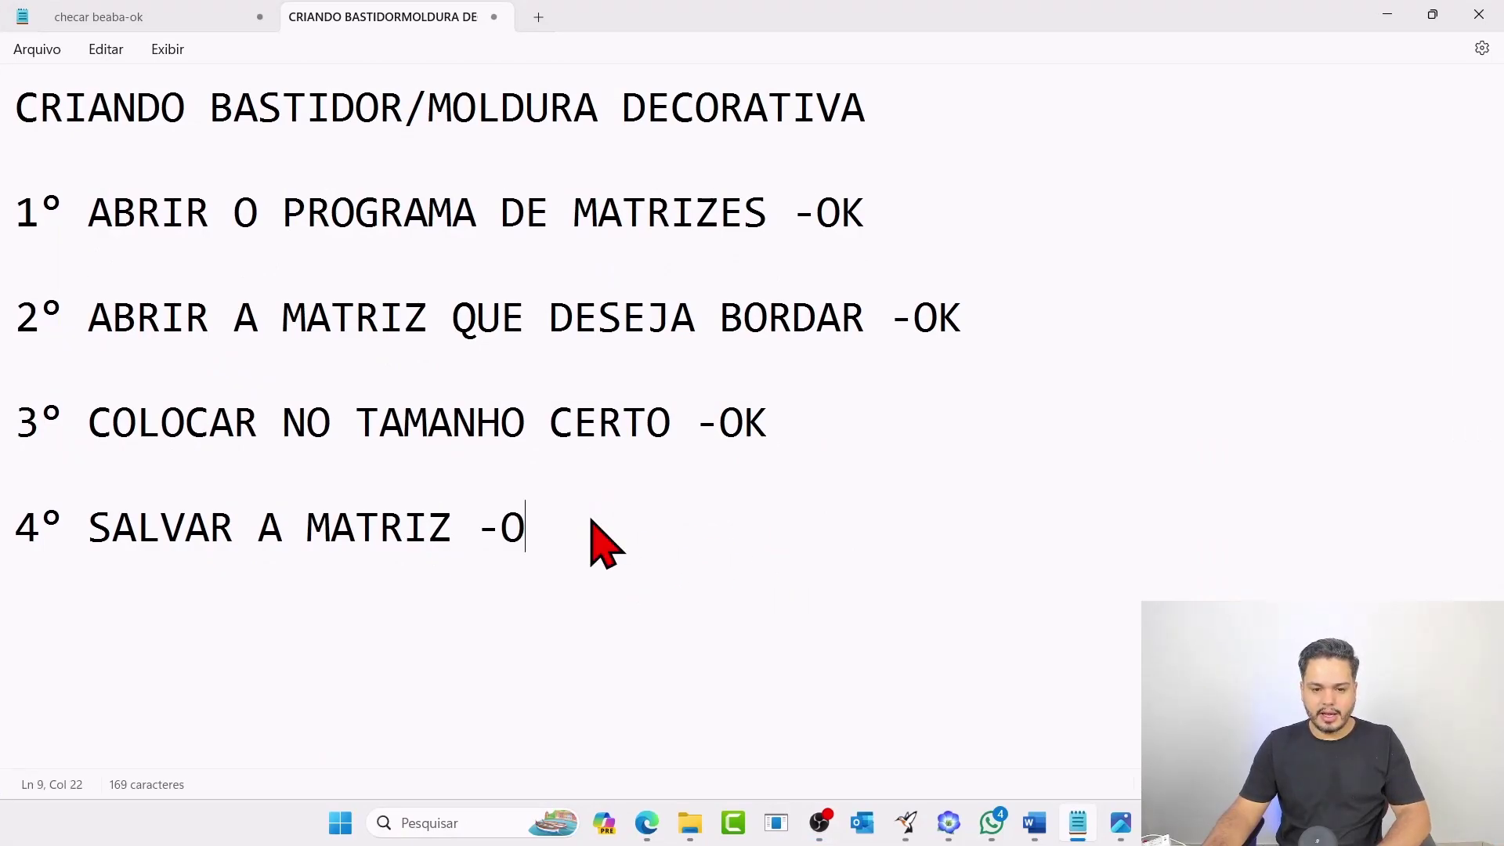
pyautogui.click(1379, 17)
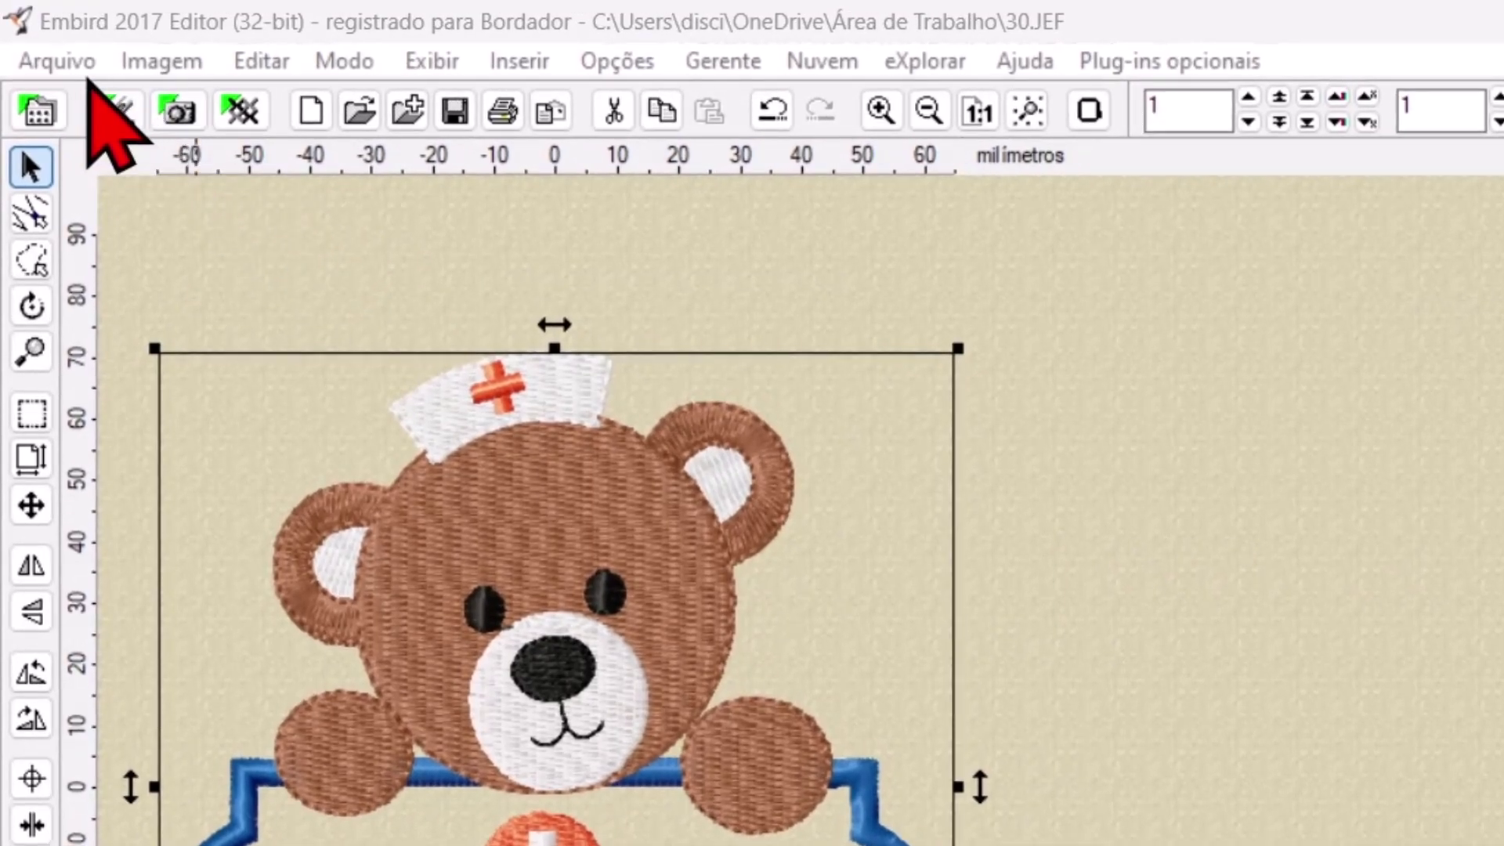
# Start saving a copy of the design, with Melco .EXP as the only target format instead of .PES.
pyautogui.click(53, 43)
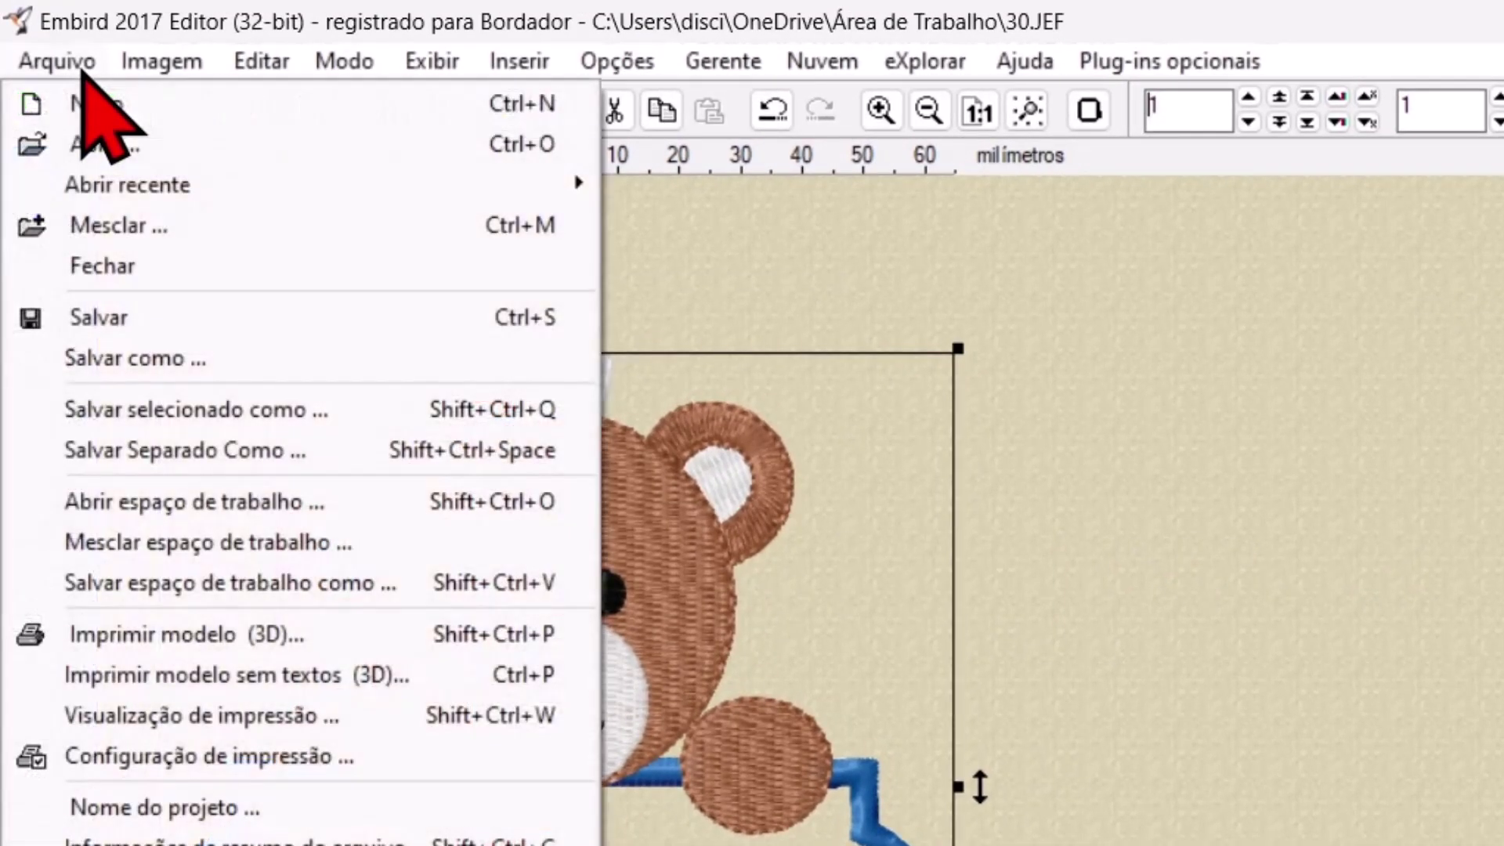
pyautogui.click(258, 362)
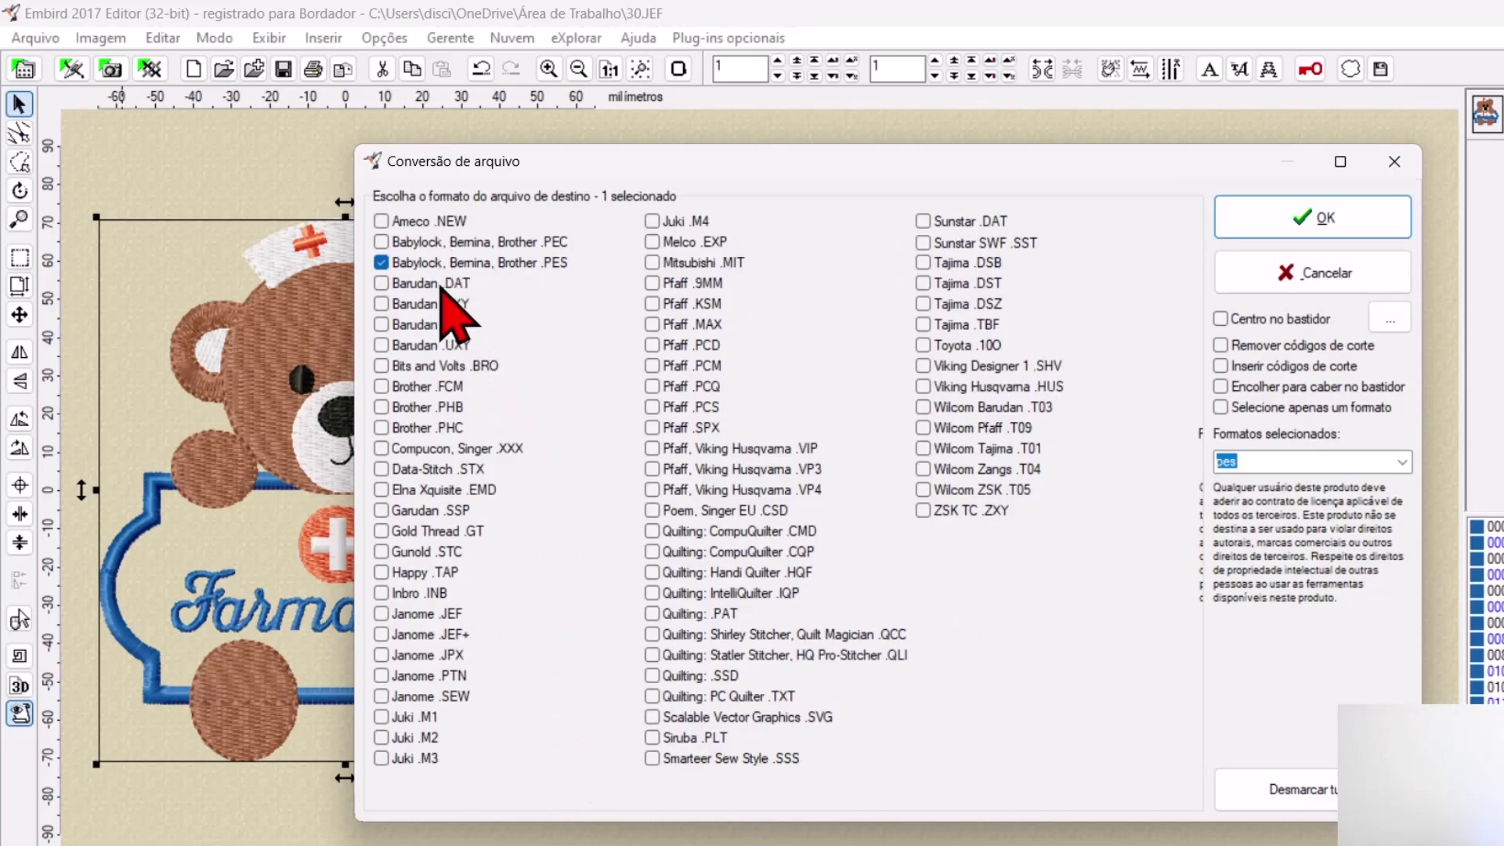
pyautogui.click(653, 243)
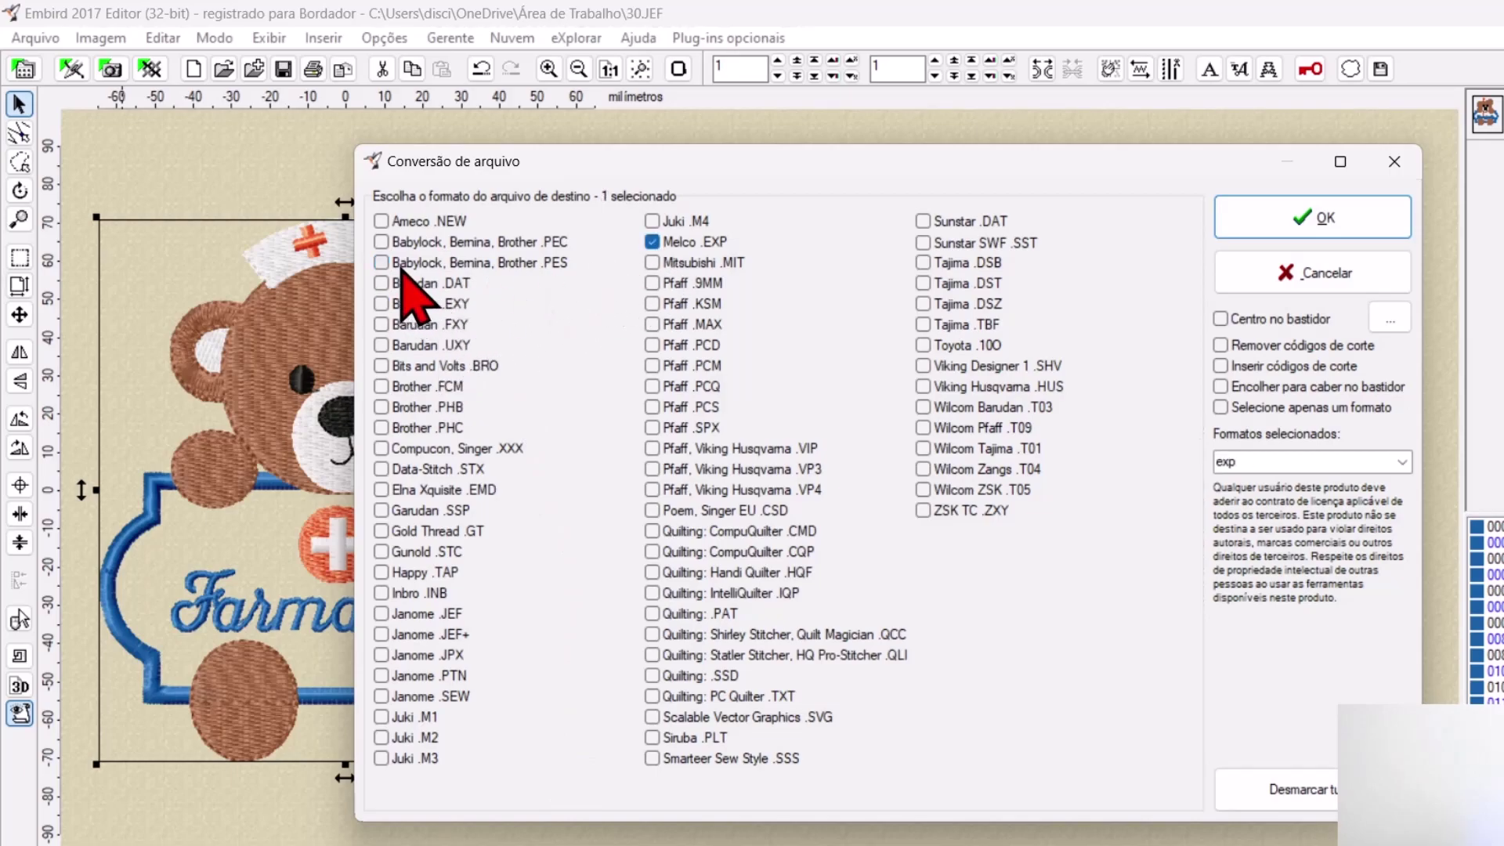
pyautogui.click(1387, 216)
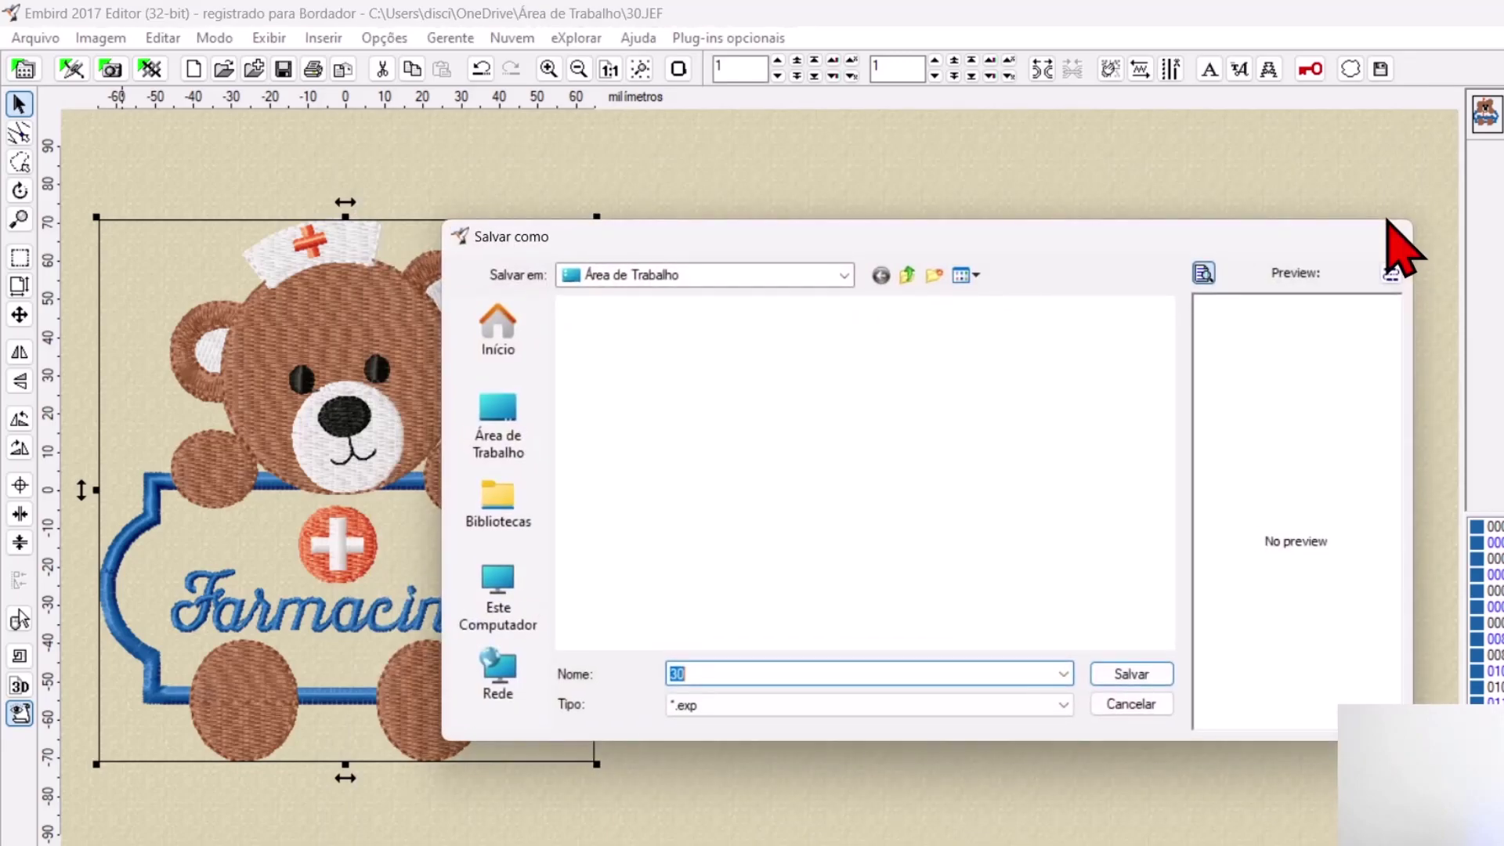
# Save the file to the desktop (Área de Trabalho) as URSO EMBIRD and accept the thread catalog selection.
pyautogui.click(505, 427)
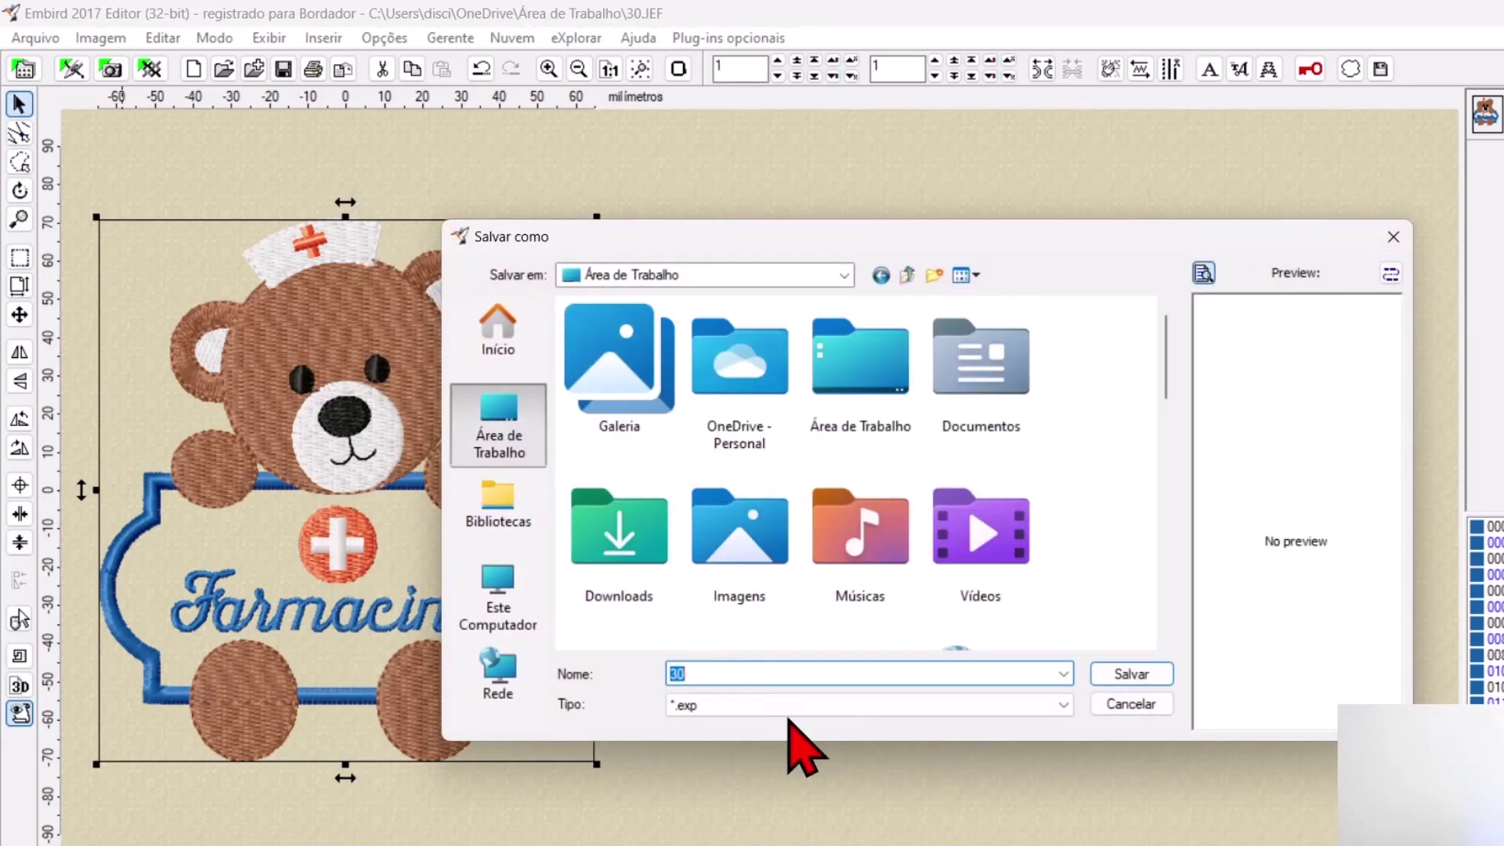
pyautogui.write('URSO')
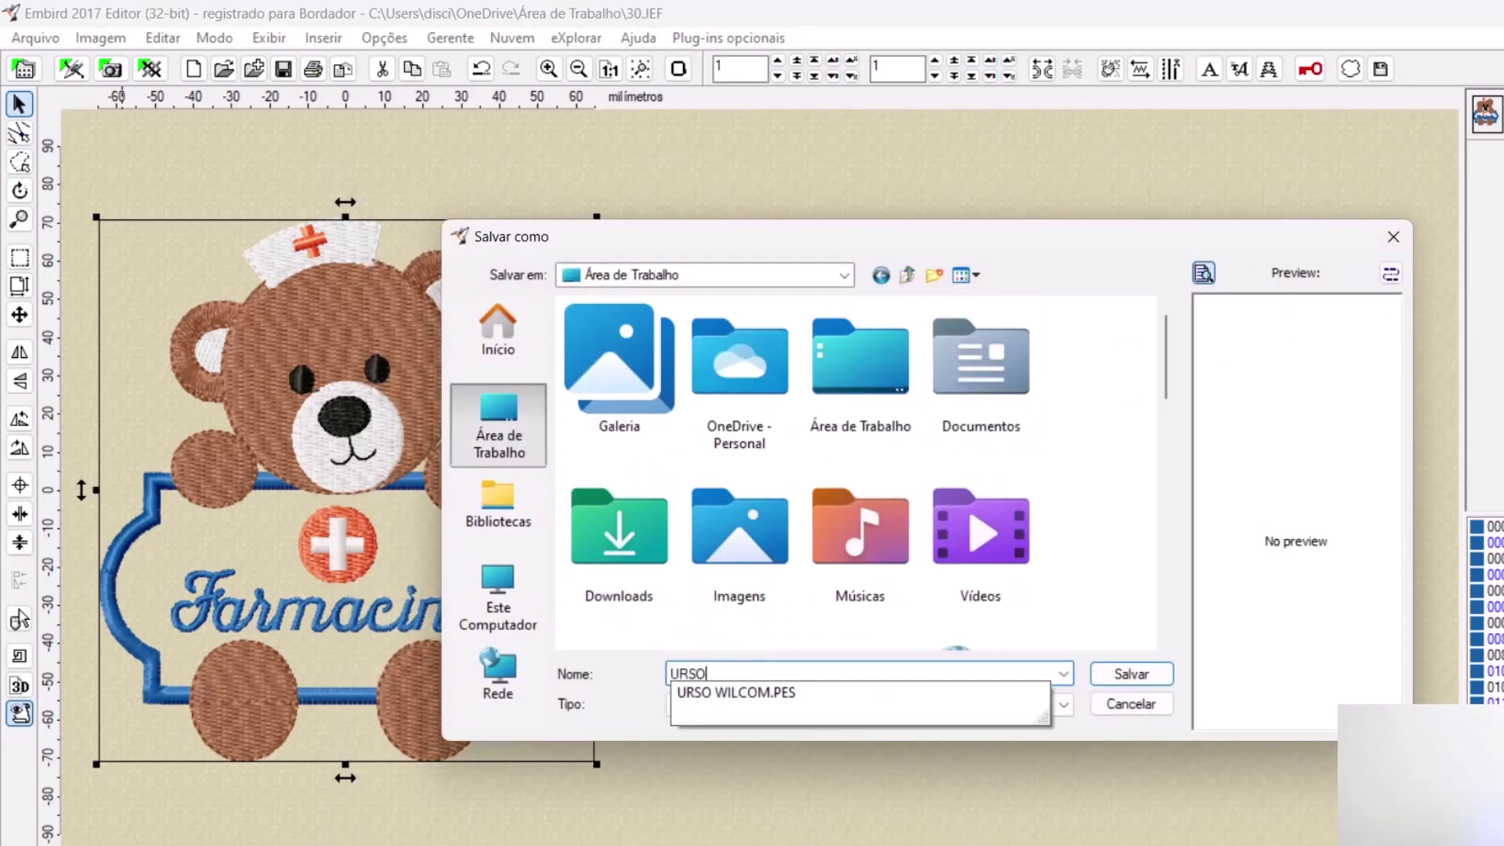
pyautogui.write(' EMBIRD')
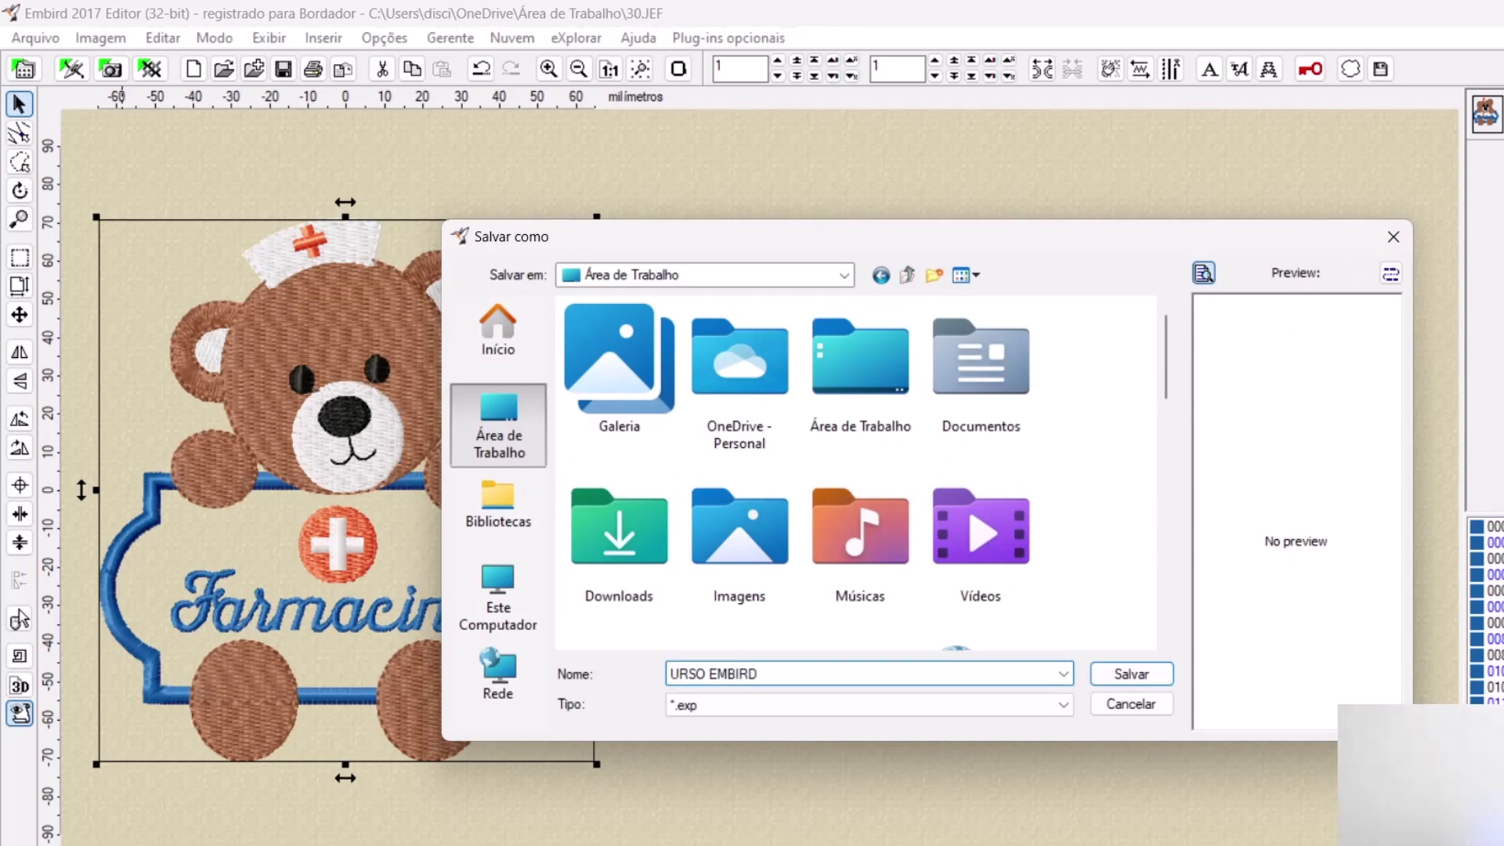
pyautogui.click(1134, 674)
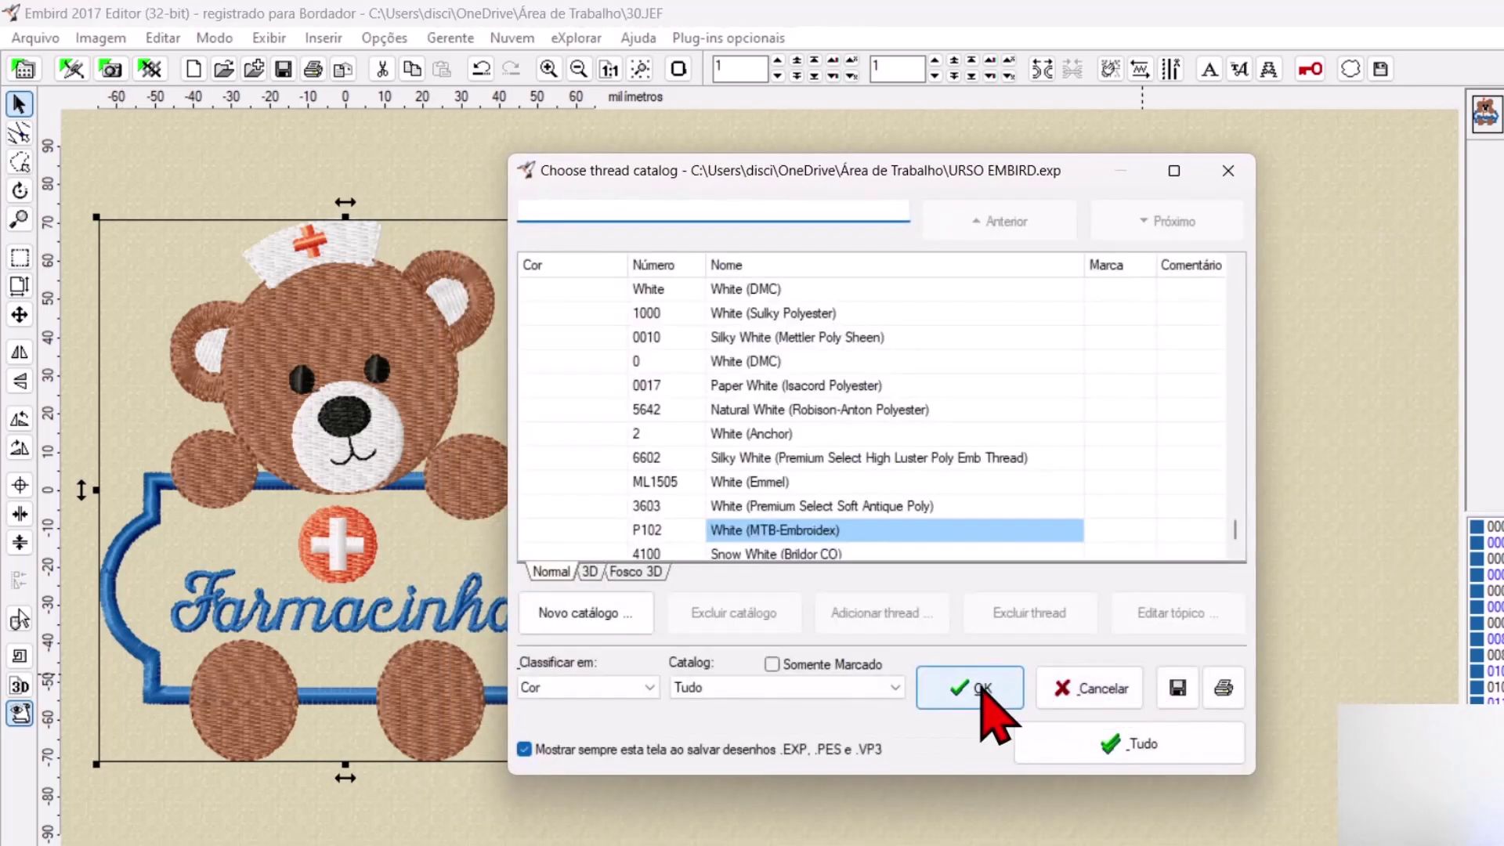
pyautogui.click(981, 688)
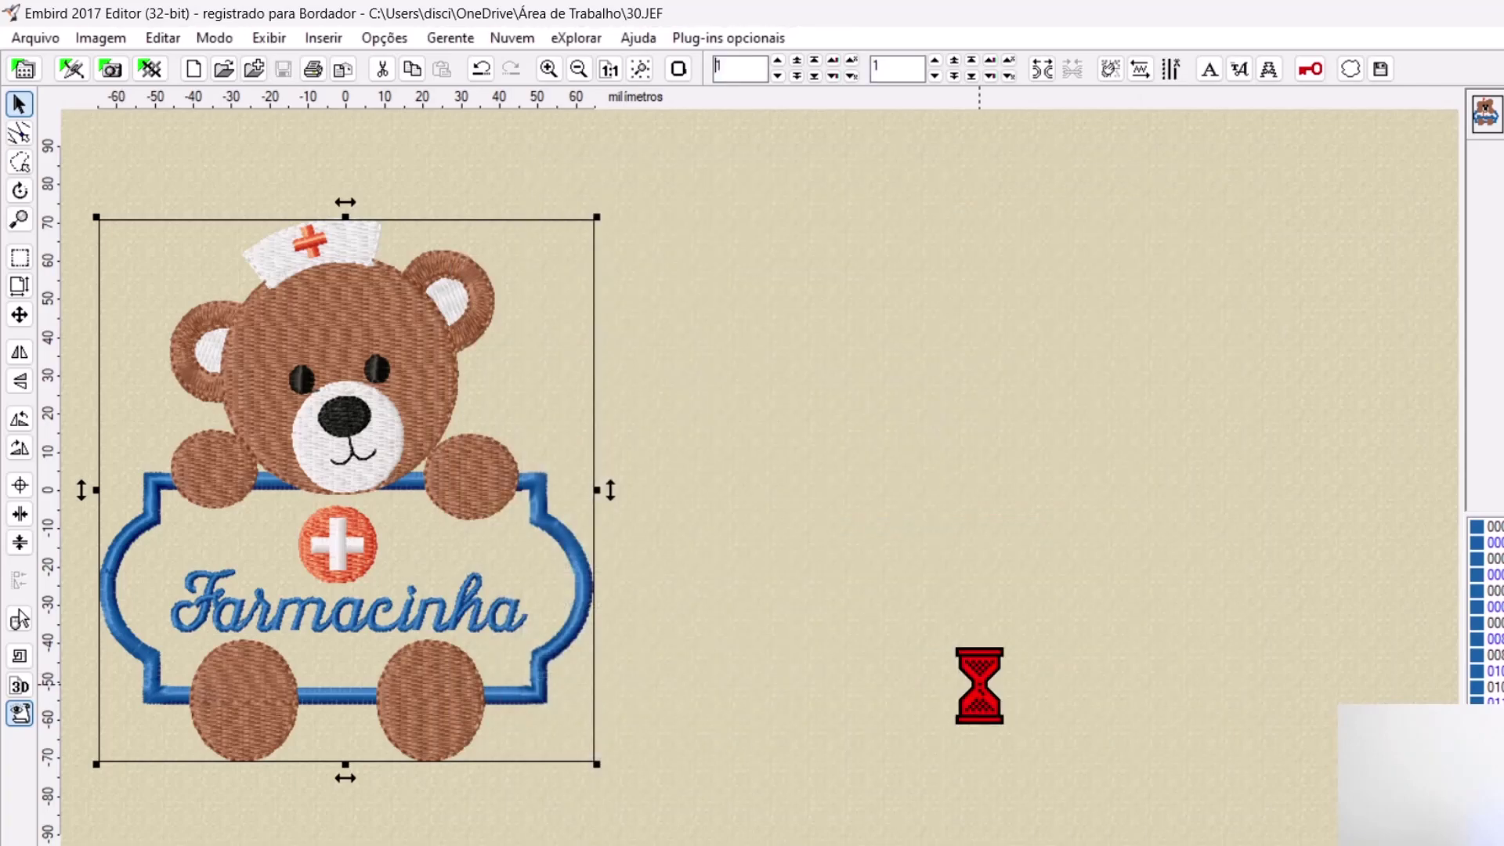